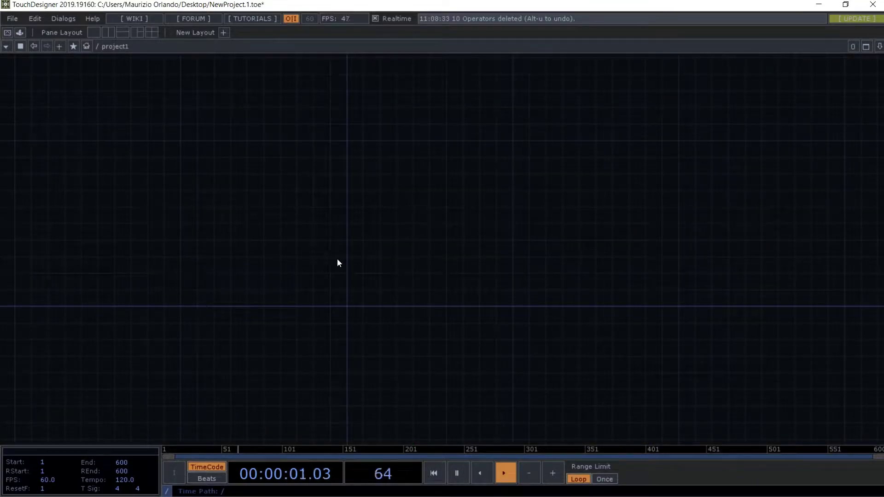
Step: Bring up the OP Create Dialog listing TOP operators in the empty network
key("Tab")
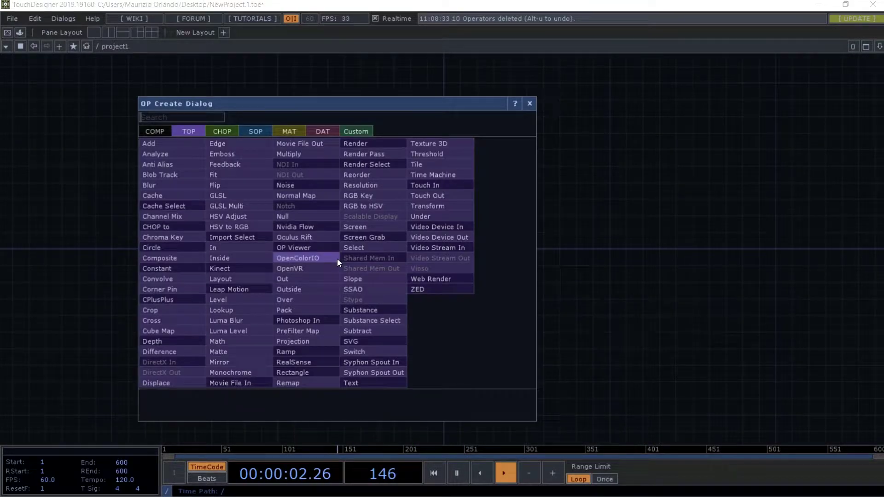
Step: Create a Kinect TOP, kinect1, in the network
left_click(228, 267)
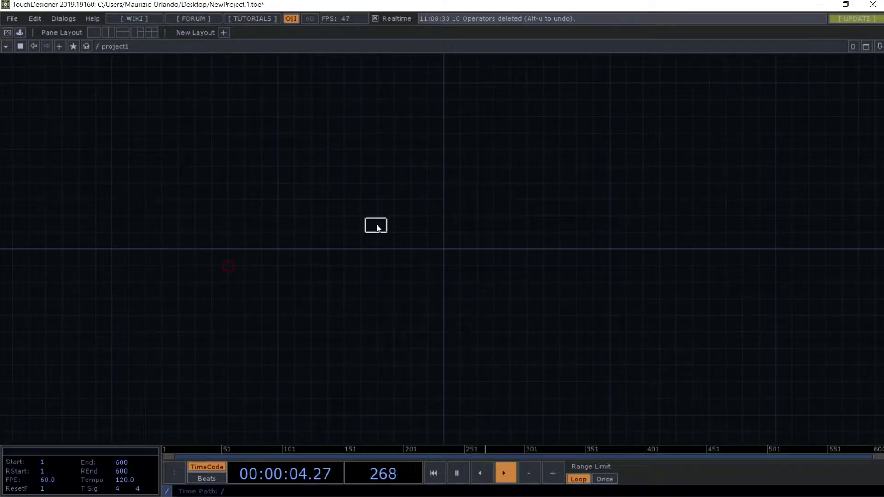
left_click(458, 237)
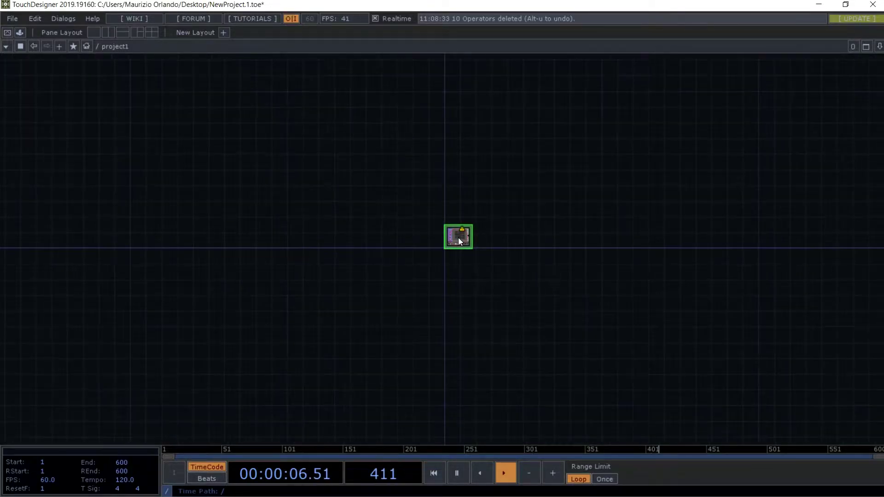
scroll(458, 237, "up", 10)
scroll(458, 237, "down", 10)
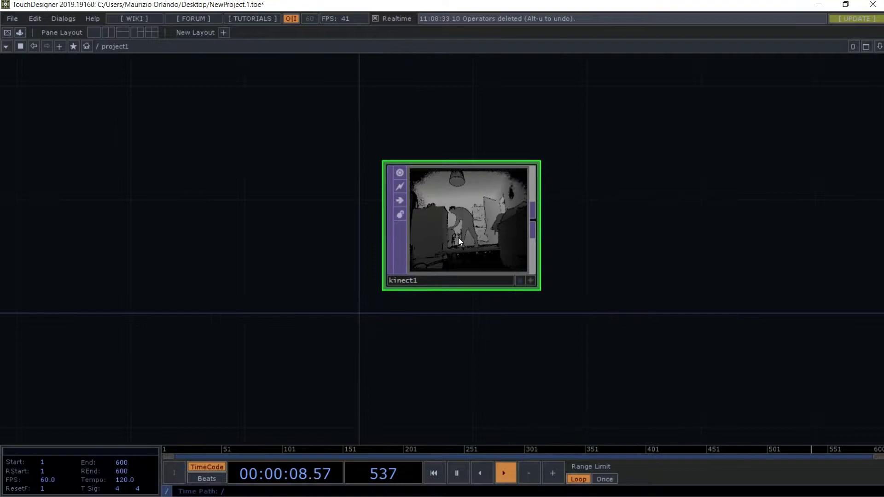
Step: Set kinect1's Image to Player Index with Camera Remap On, then lock the node
key("p")
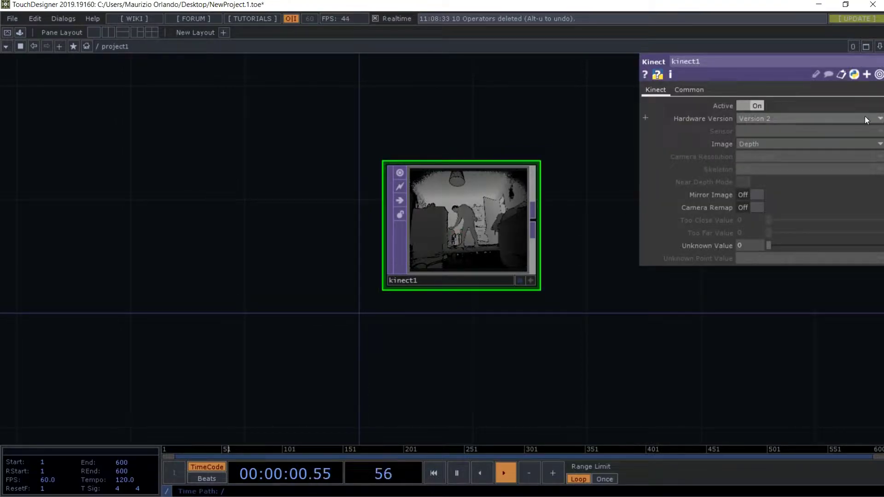
left_click(830, 143)
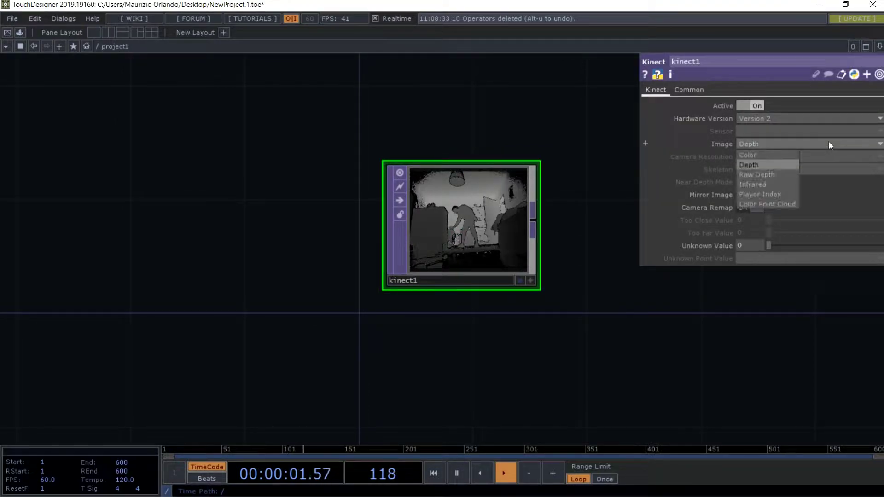
left_click(761, 193)
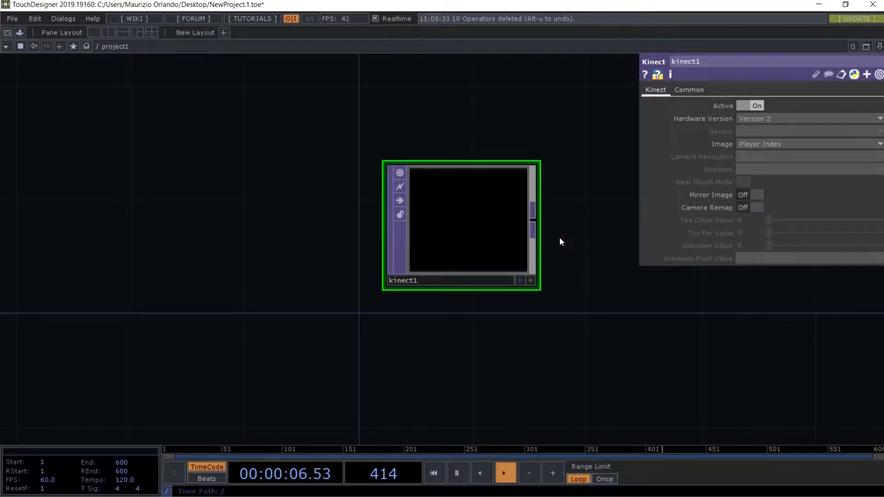
scroll(560, 237, "up", 5)
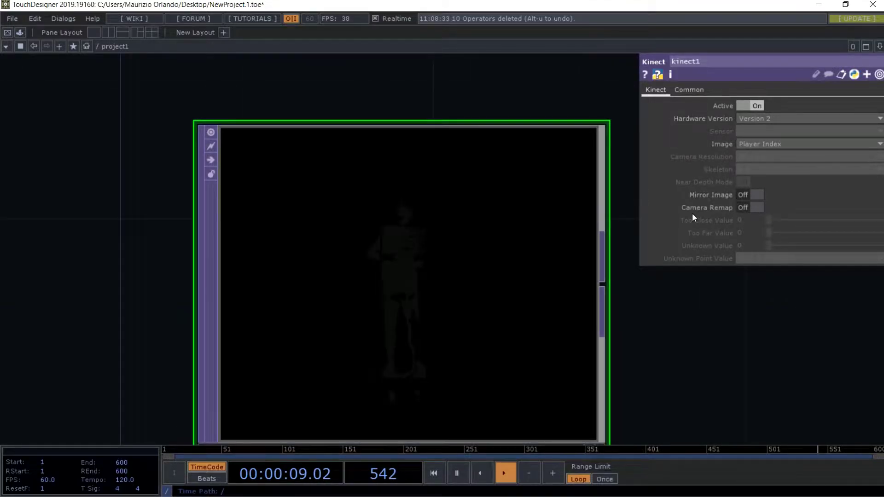
left_click(748, 208)
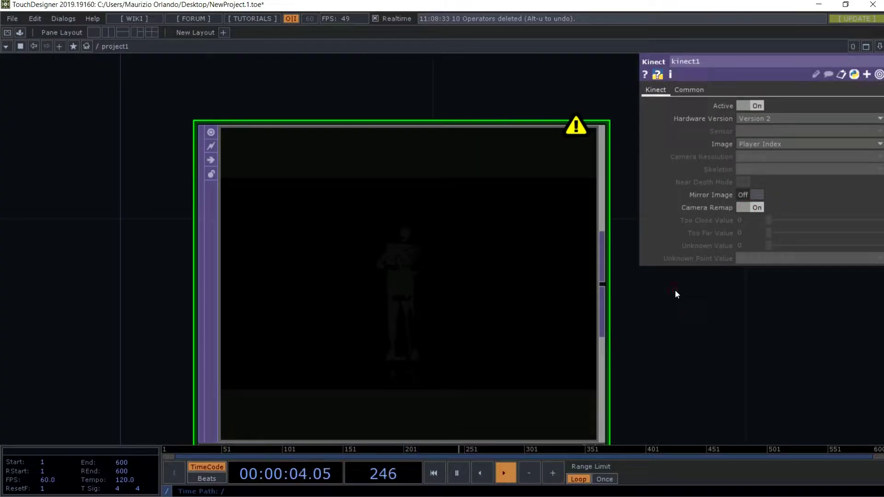
key("p")
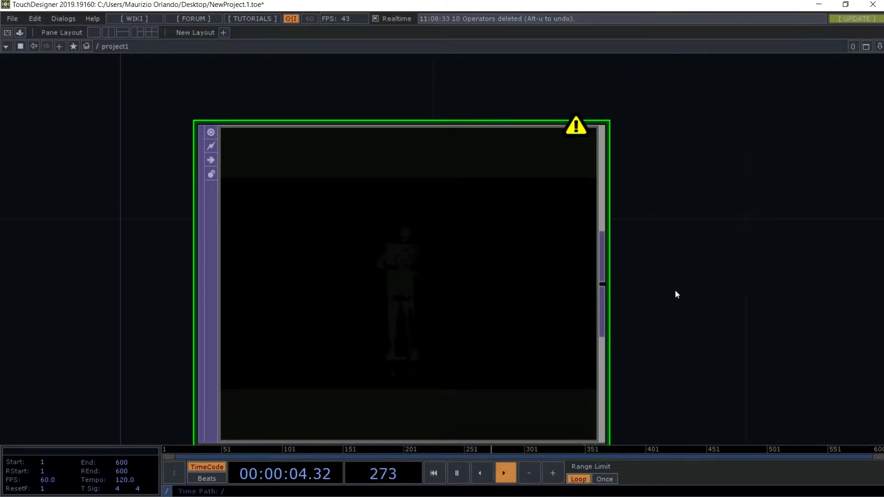
left_click(211, 174)
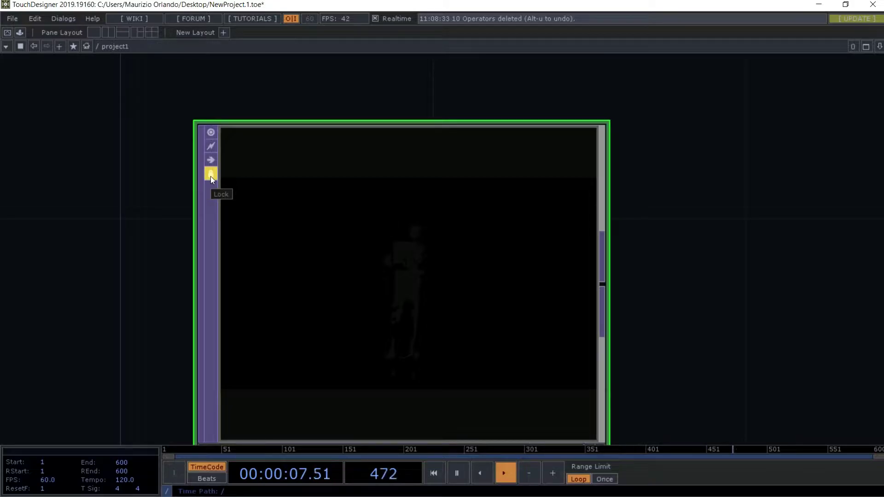
Step: Feed kinect1 into a Threshold TOP, thresh1, with Threshold 0.08
left_click_drag(811, 289, 556, 225)
scroll(557, 226, "down", 3)
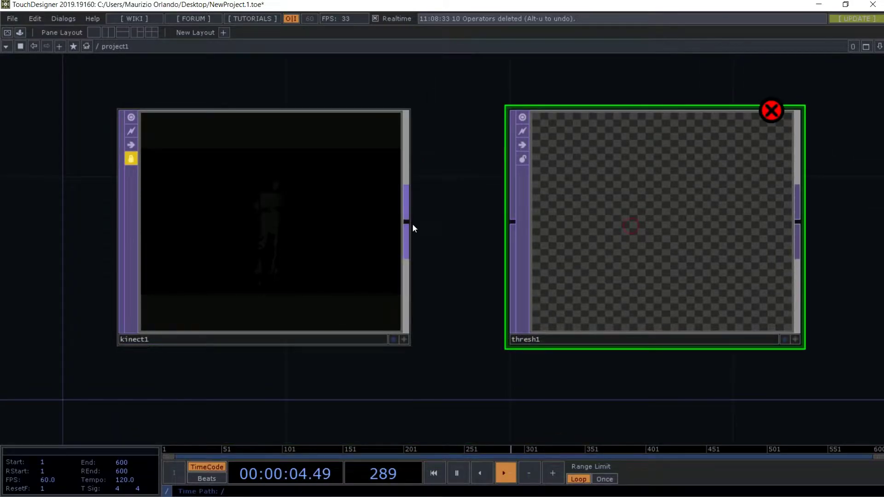
left_click(408, 223)
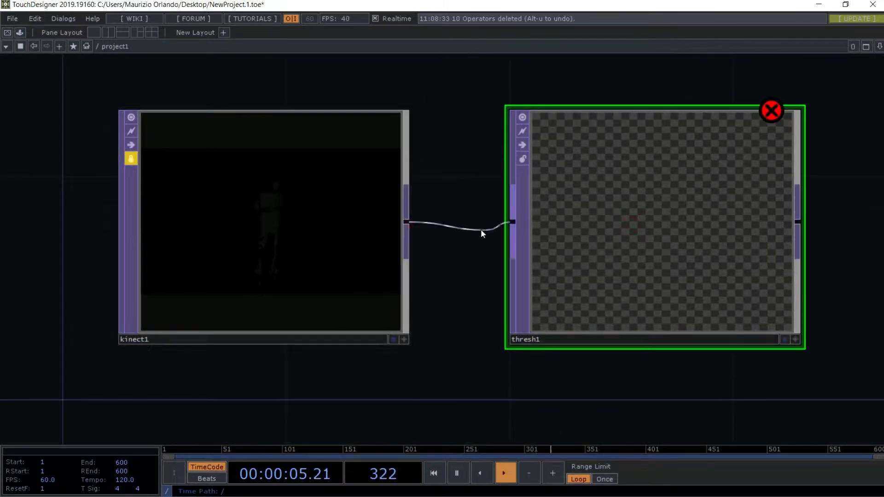
left_click(513, 222)
key("p")
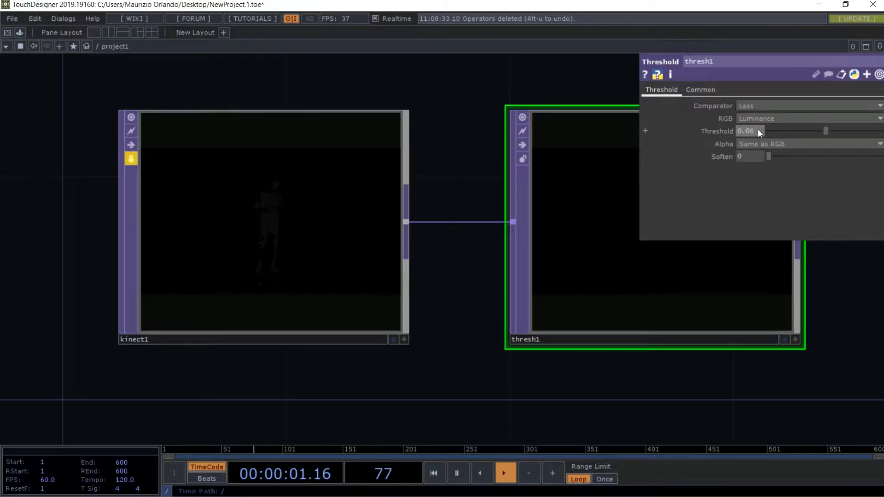
key("Return")
left_click_drag(641, 377, 411, 371)
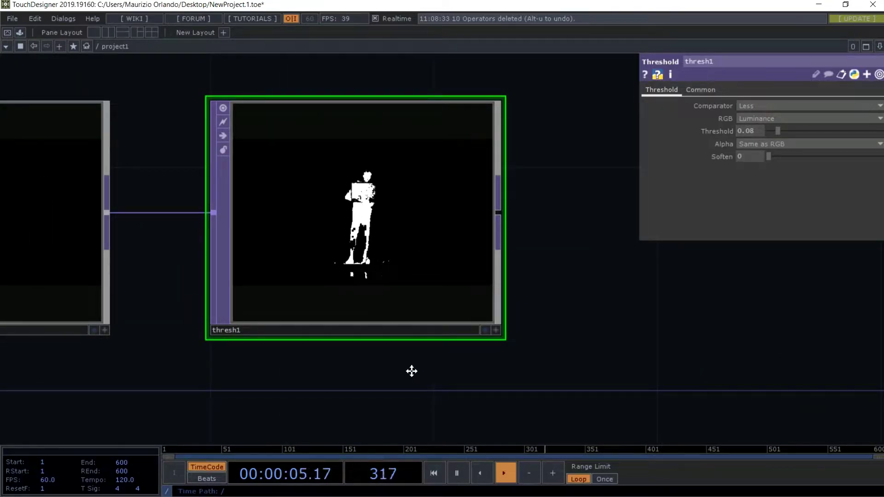
key("p")
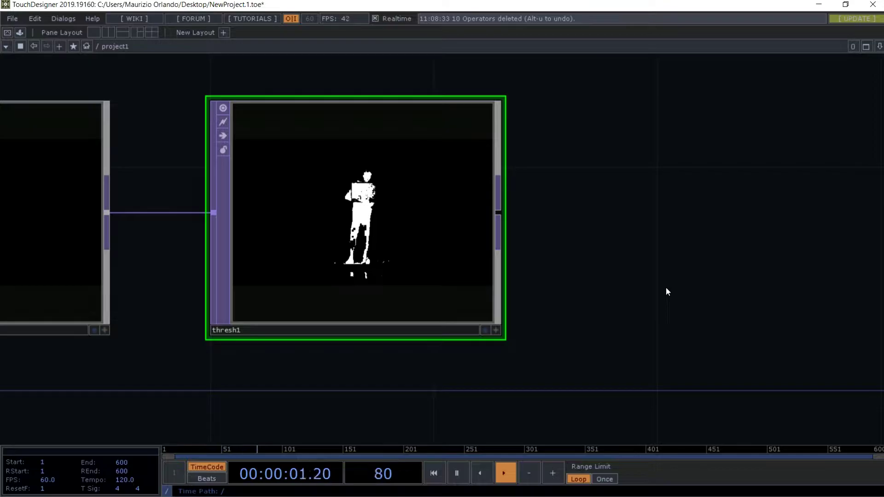
Step: Add a Transform TOP, transform1, wired after thresh1
scroll(666, 291, "down", 3)
left_click_drag(717, 331, 511, 259)
key("Tab")
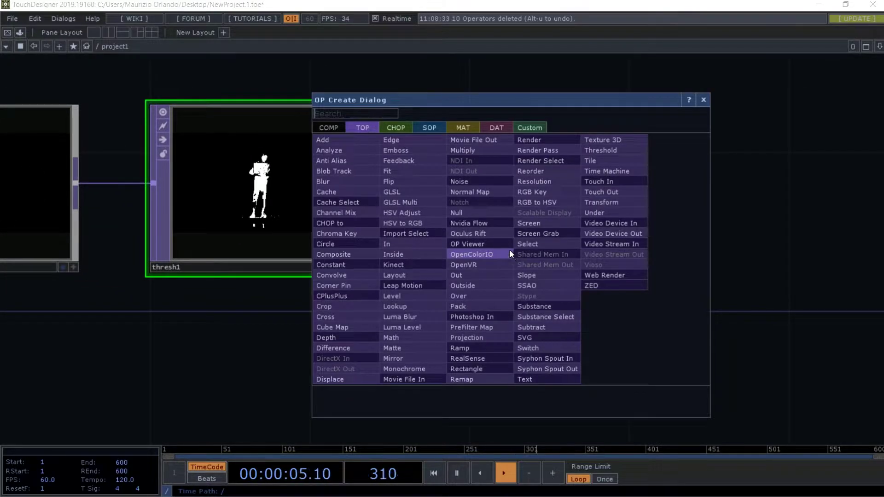
left_click(601, 202)
left_click(514, 187)
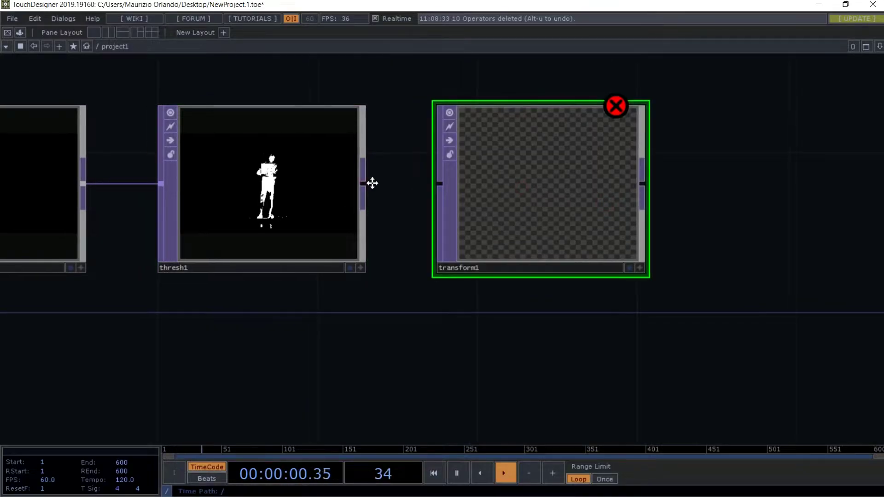
left_click_drag(365, 186, 450, 188)
key("p")
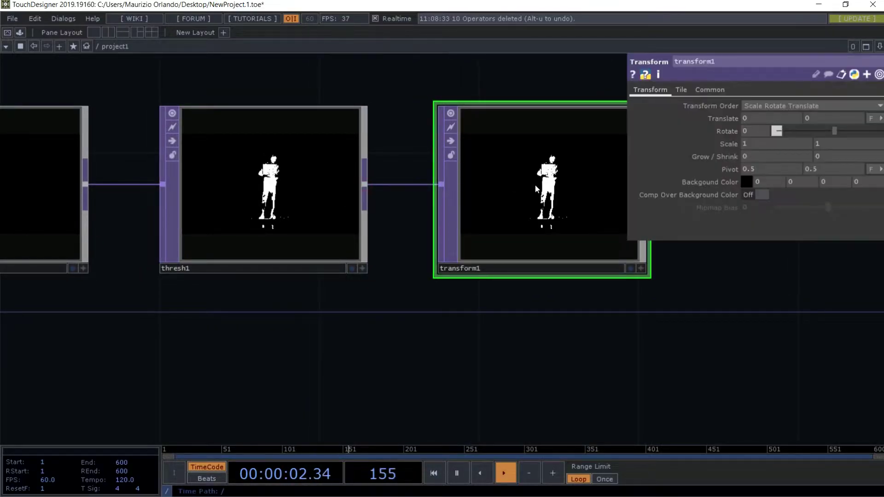
Step: Set transform1's Scale to 1.3 and Translate Y to -0.07
mouse_move(734, 145)
middle_mouse_down()
mouse_move(761, 141)
mouse_move(742, 141)
middle_mouse_up()
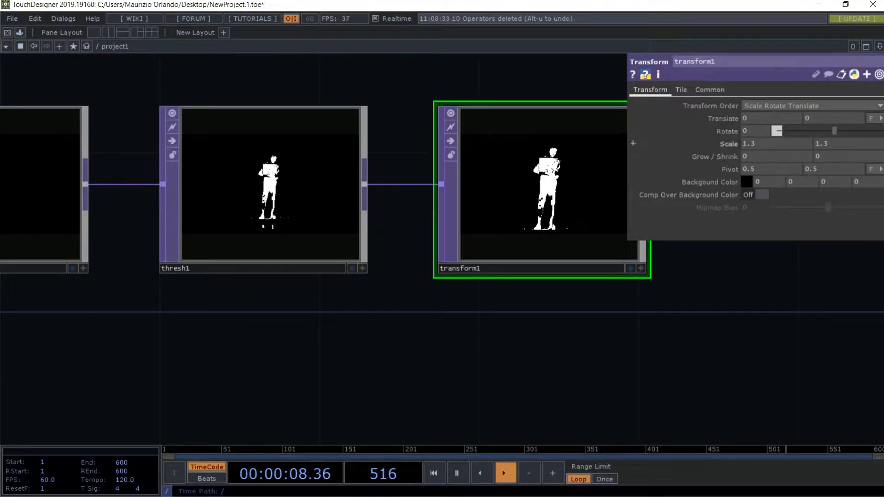
middle_click_drag(818, 116, 834, 131)
middle_click_drag(817, 100, 813, 99)
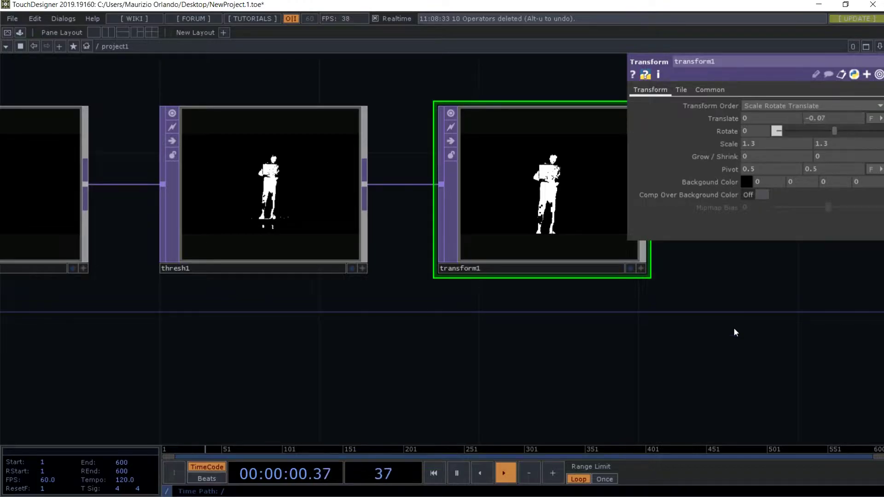
left_click_drag(702, 330, 531, 345)
key("p")
Step: Add an Edge TOP, edge1, fed by transform1
key("Tab")
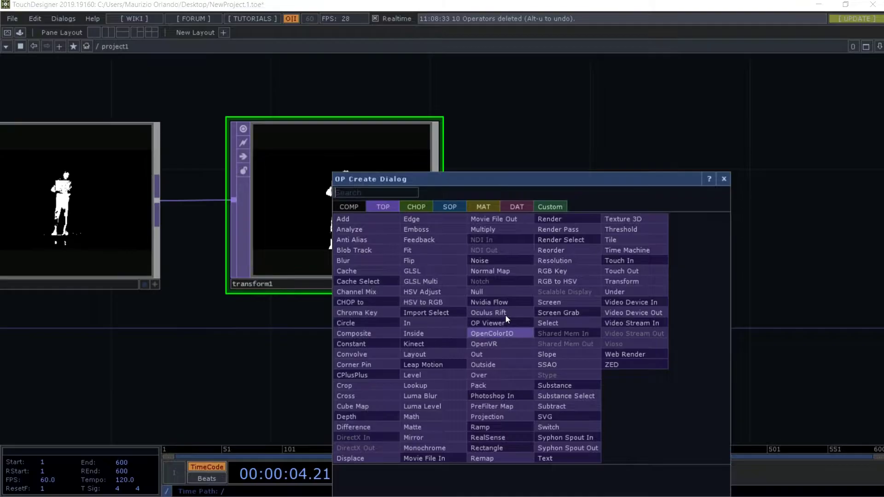
left_click(438, 220)
left_click(590, 354)
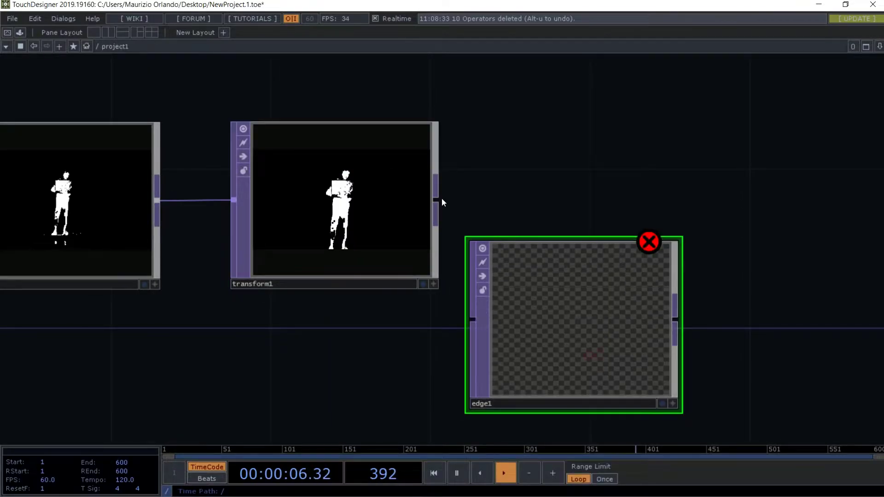
left_click_drag(436, 200, 472, 319)
left_click_drag(742, 335, 399, 298)
Step: Add an Anti Alias TOP, antialias1, beside edge1
key("Tab")
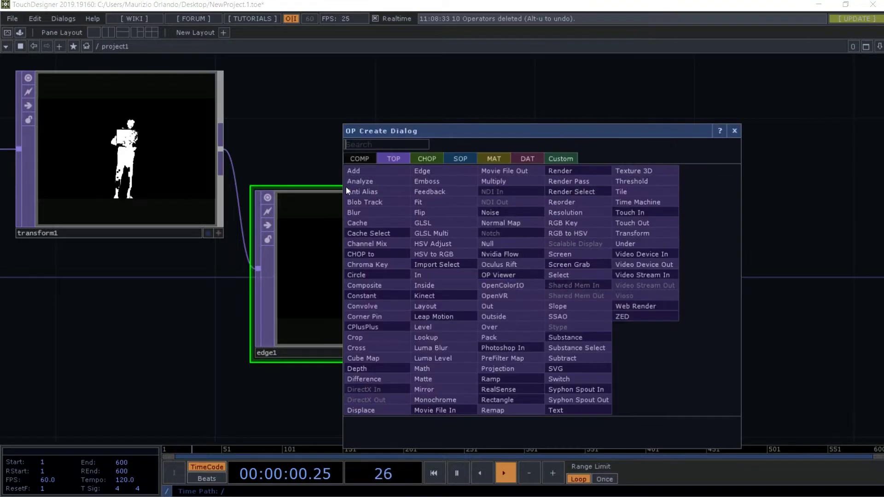
left_click(346, 187)
left_click(607, 289)
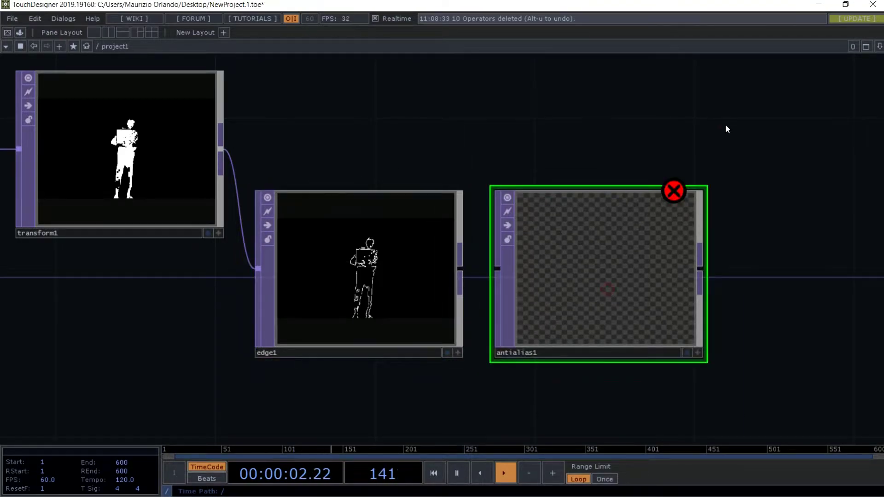
left_click_drag(725, 125, 553, 170)
Step: Add a Composite TOP, comp1, combining transform1 and antialias1 with the Add operation
key("Tab")
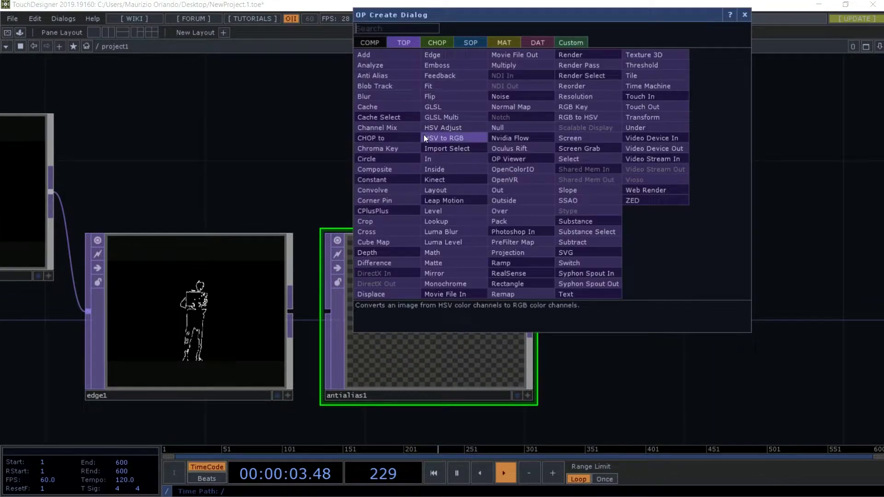
left_click(384, 169)
left_click(721, 194)
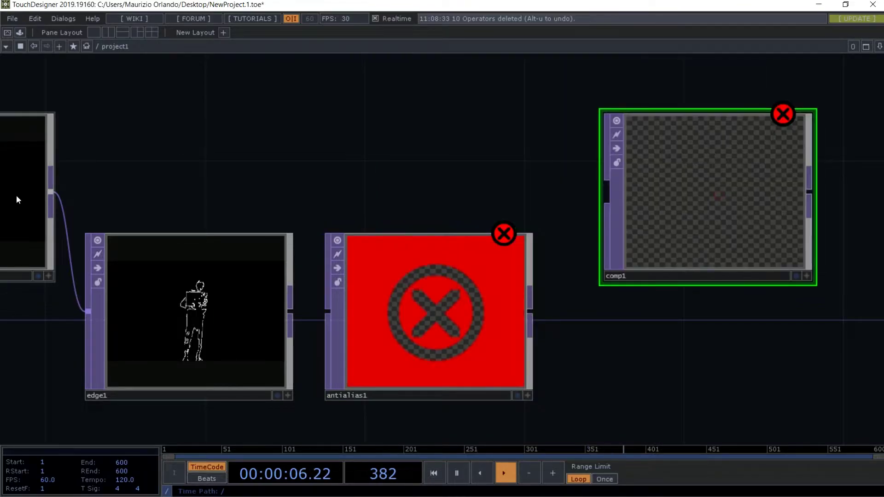
left_click_drag(51, 193, 606, 185)
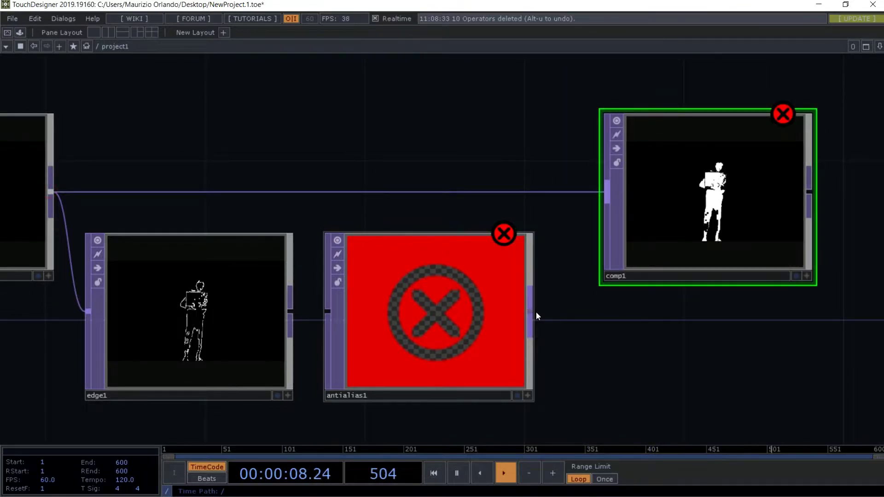
left_click_drag(531, 311, 618, 198)
key("p")
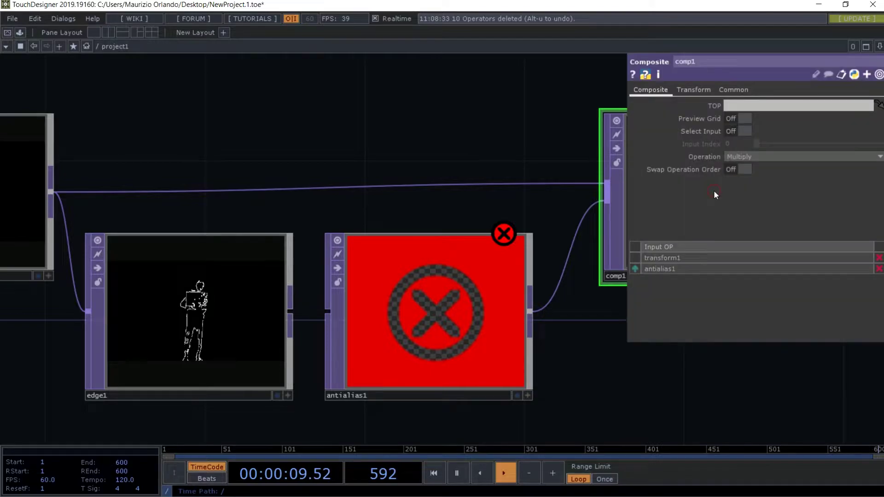
left_click(751, 155)
left_click(745, 164)
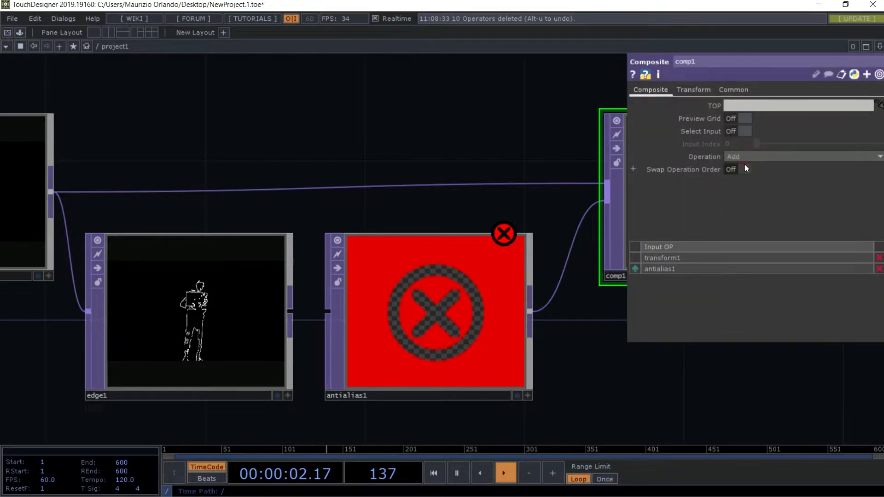
Step: Wire edge1 into antialias1, display comp1's output, and open edge1's parameters
left_click_drag(328, 312, 291, 311)
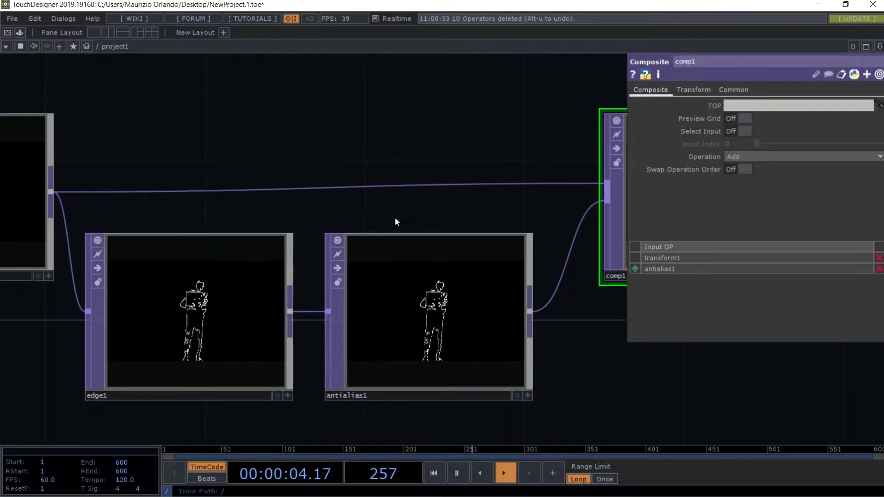
scroll(394, 219, "down", 3)
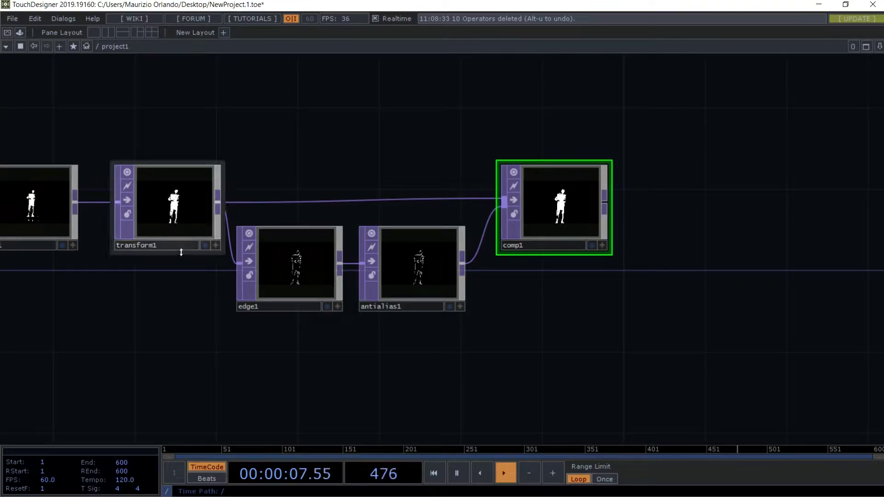
left_click(205, 248)
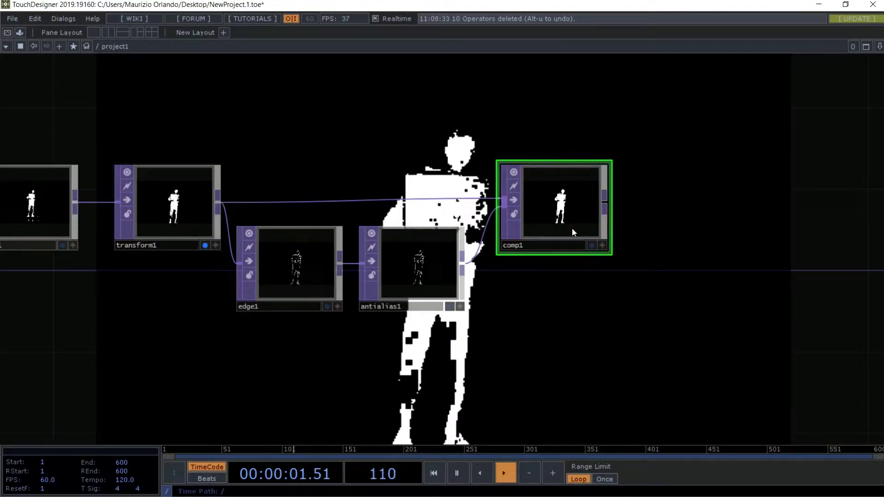
left_click(592, 247)
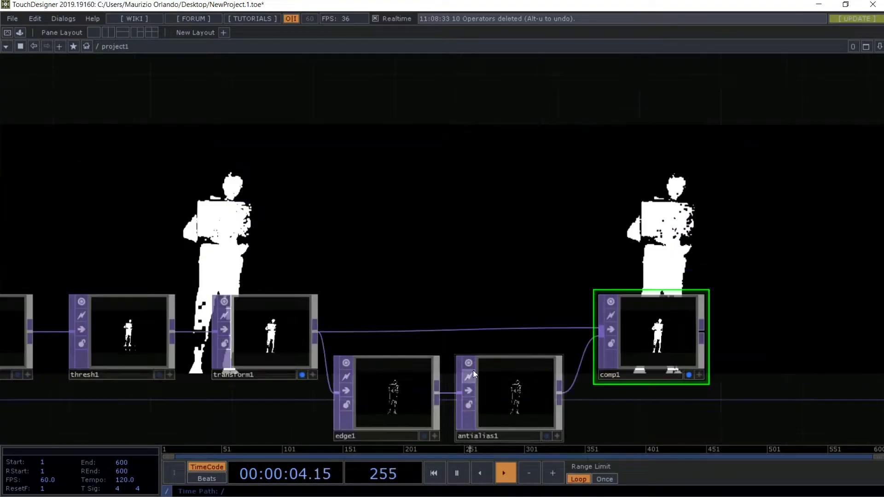
left_click(380, 407)
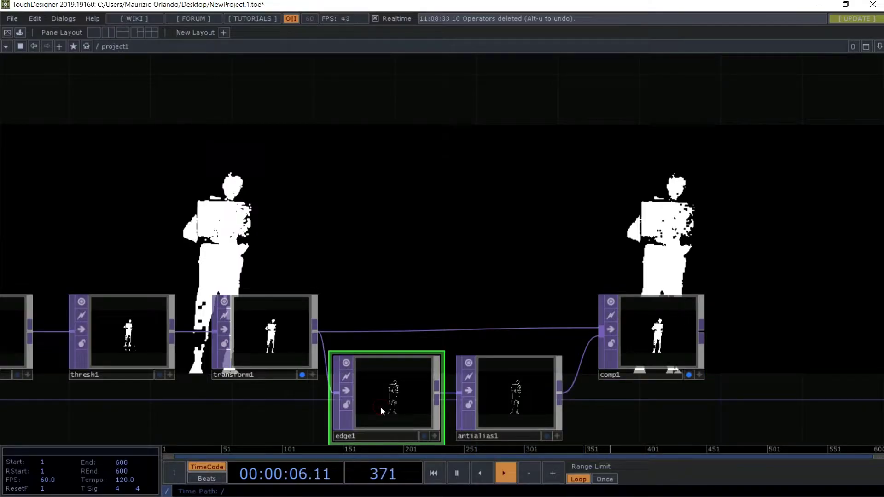
key("p")
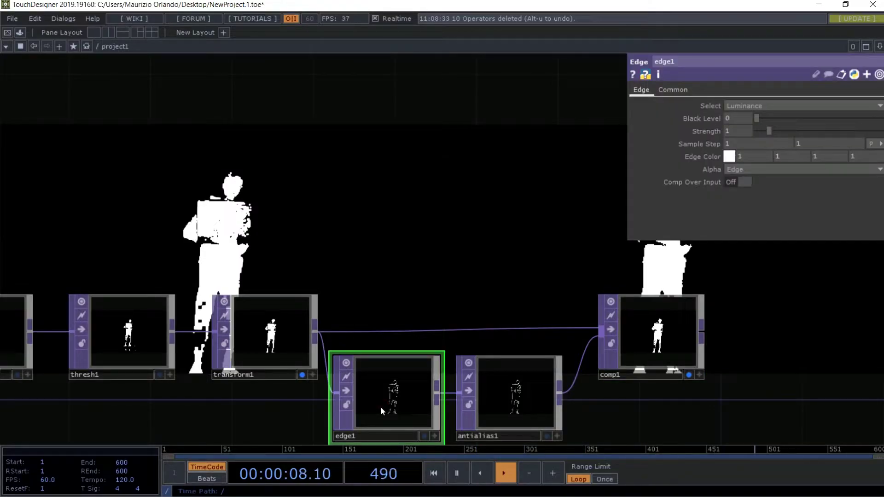
Step: Float edge1's parameters in a separate window near the top of the screen
right_click(381, 407)
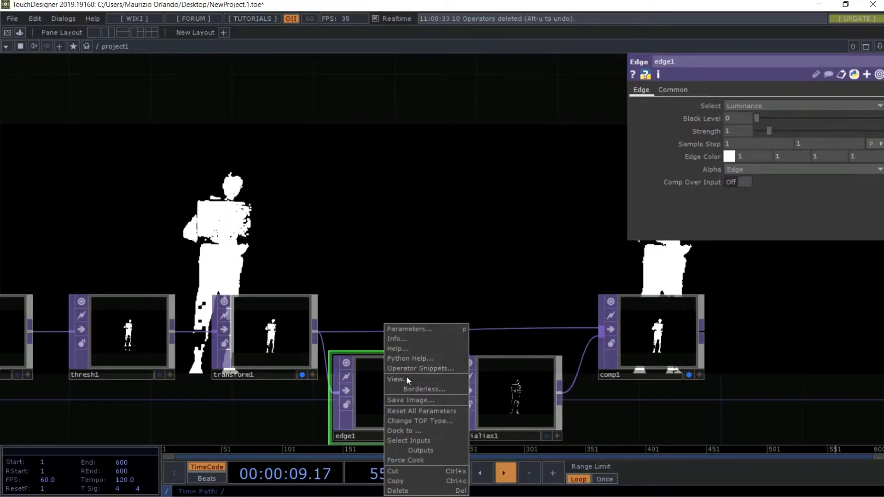
left_click(425, 332)
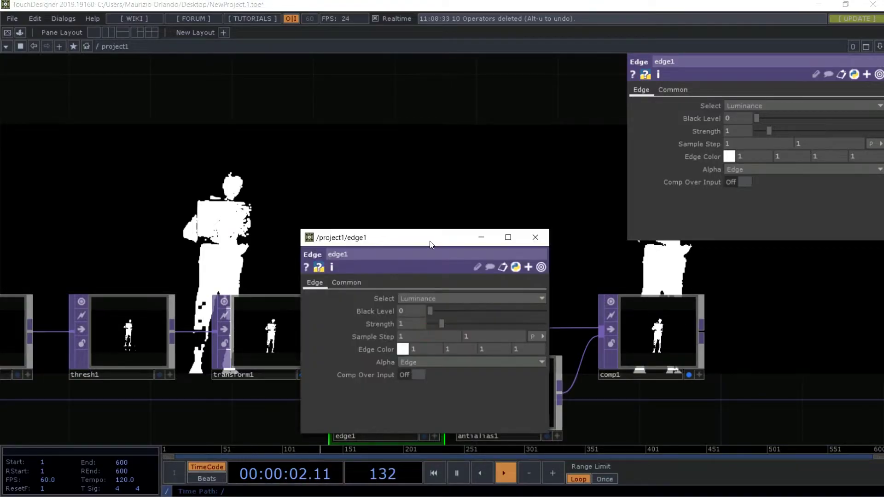
left_click_drag(438, 192, 449, 56)
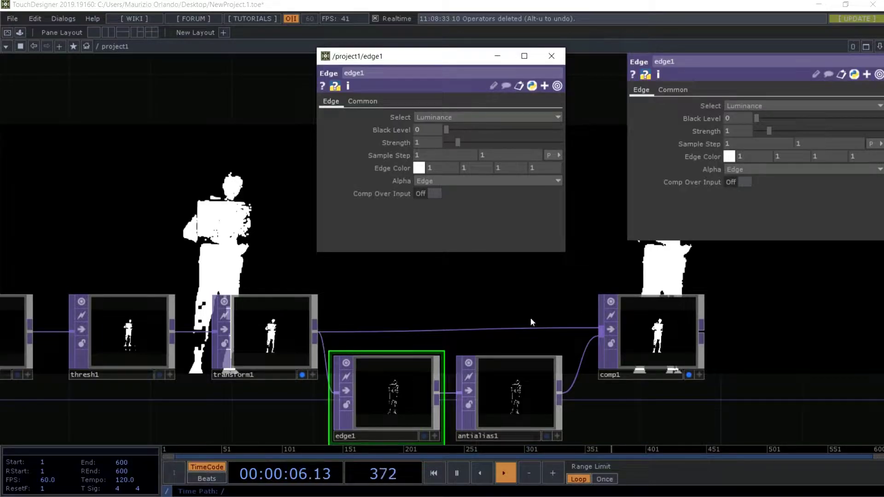
left_click(506, 317)
key("p")
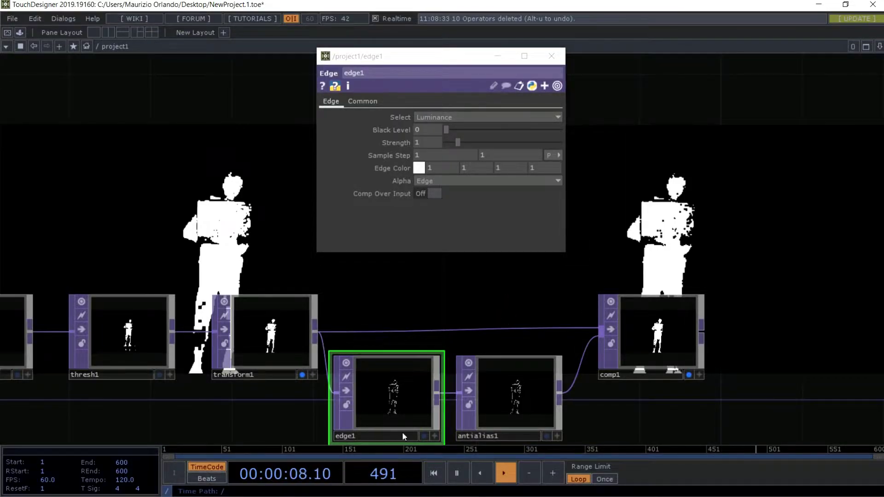
right_click(394, 391)
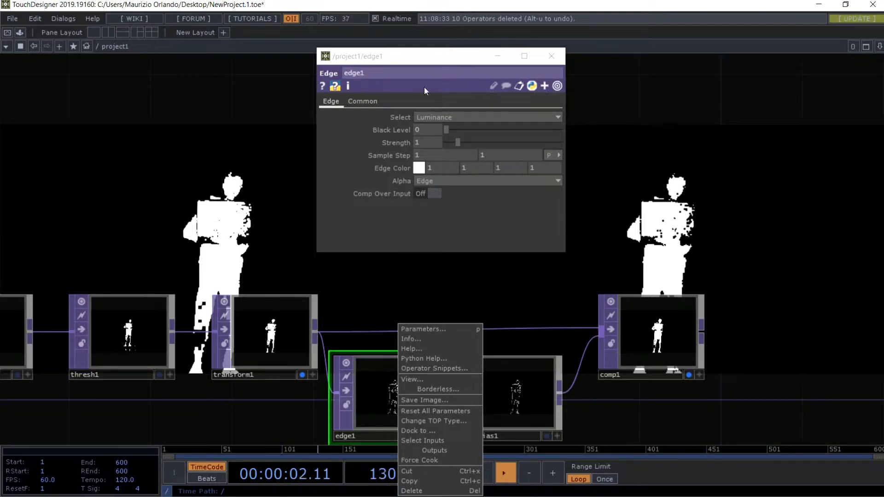
left_click(442, 287)
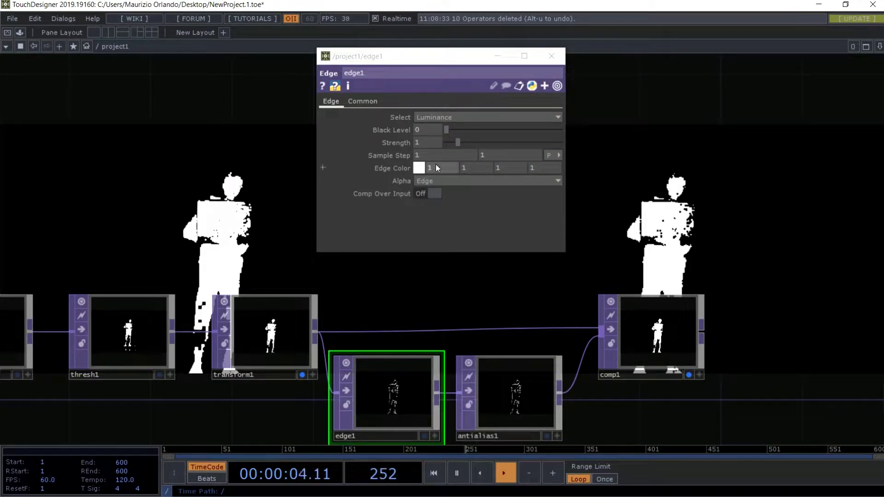
Step: Set edge1's Strength to 10 and raise Sample Step to 2
left_click(435, 143)
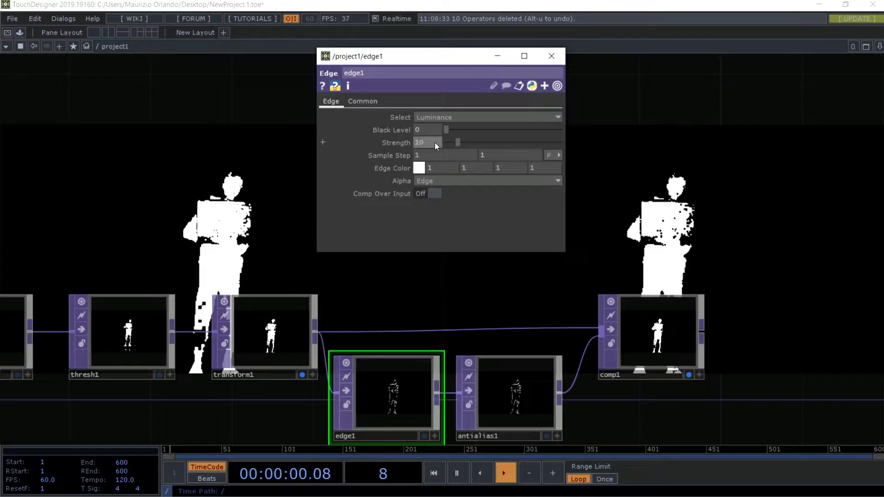
type("10")
key("Return")
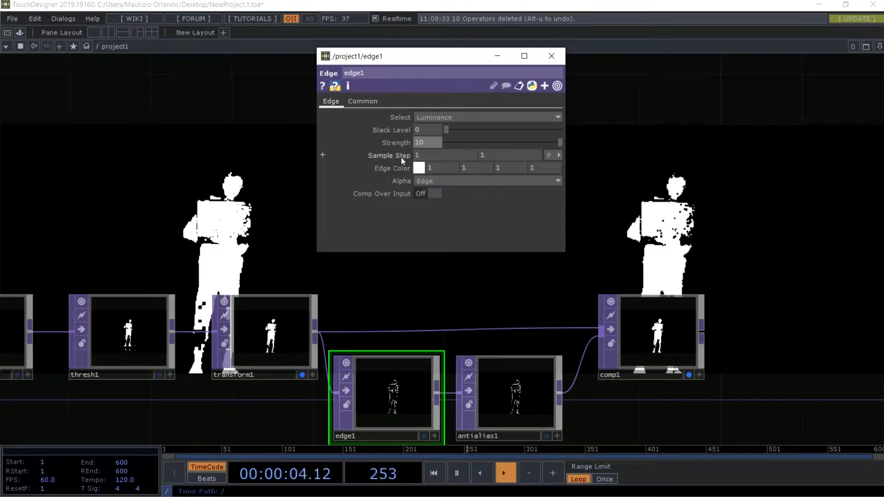
middle_click_drag(402, 158, 404, 133)
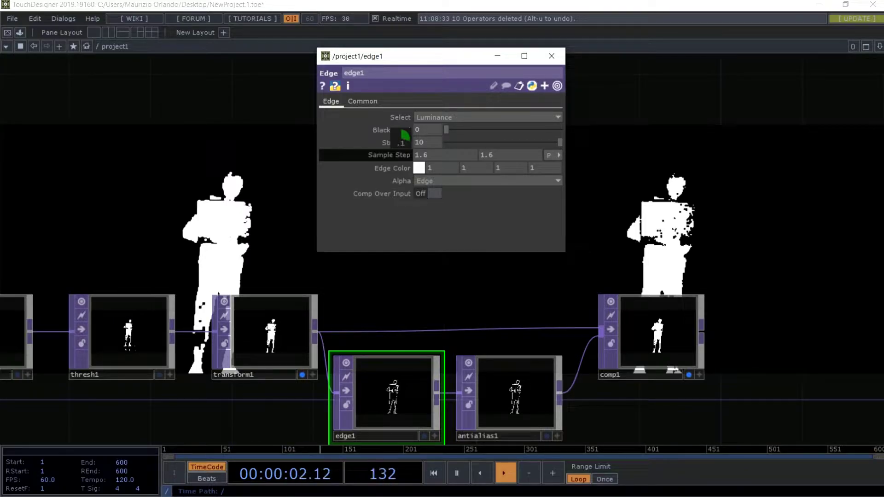
middle_click_drag(401, 137, 398, 137)
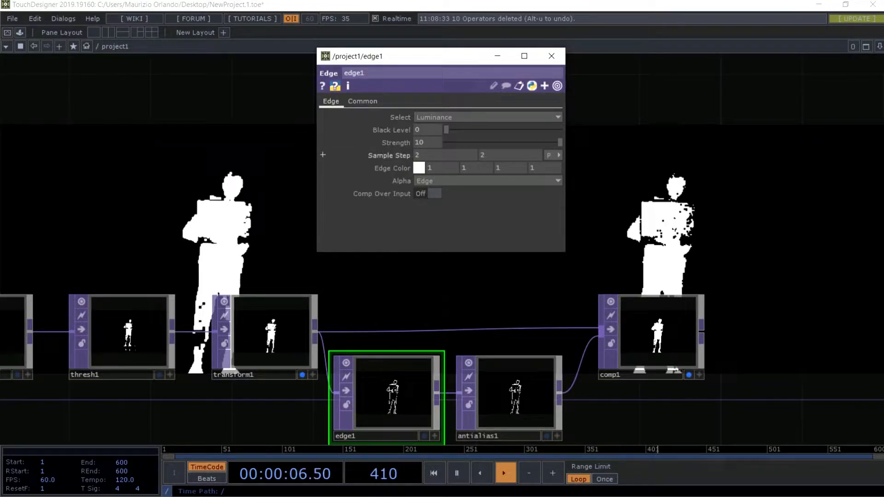
left_click(567, 286)
Step: Close edge1's docked and floating parameter windows
key("p")
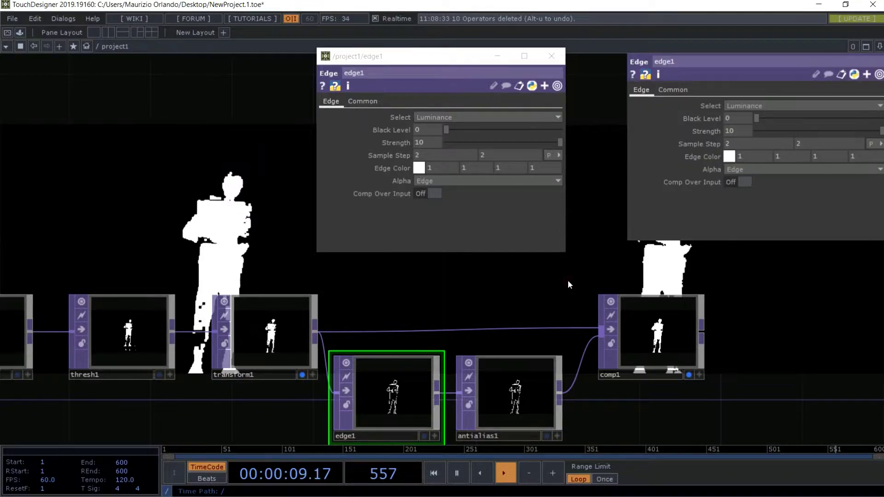
key("p")
left_click(552, 55)
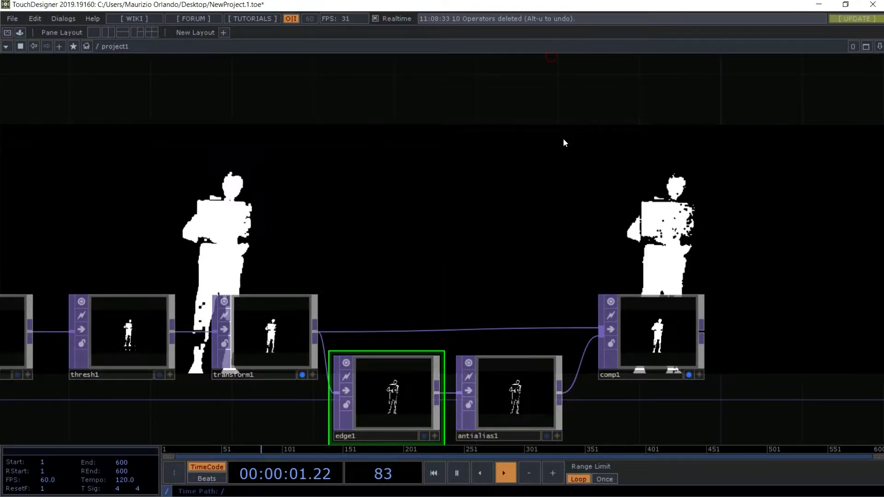
left_click_drag(567, 210, 492, 212)
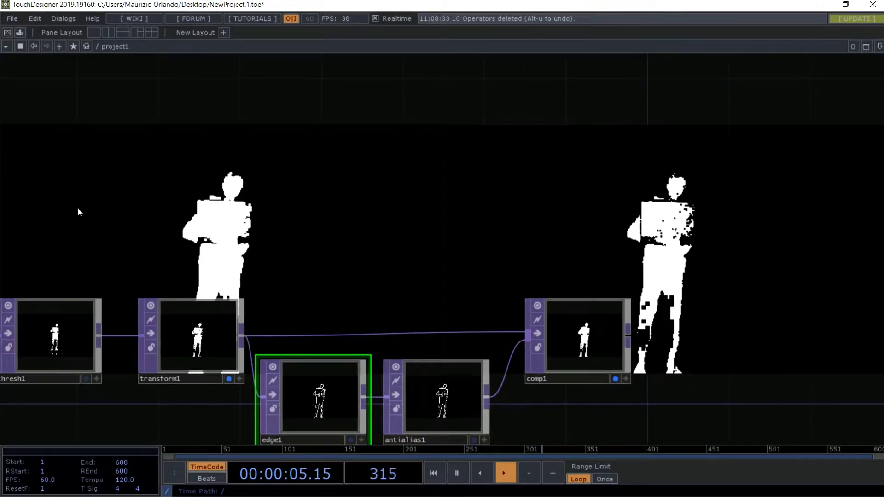
Step: Check kinect1's parameters and operator info
left_click_drag(79, 211, 349, 201)
left_click(191, 308)
key("p")
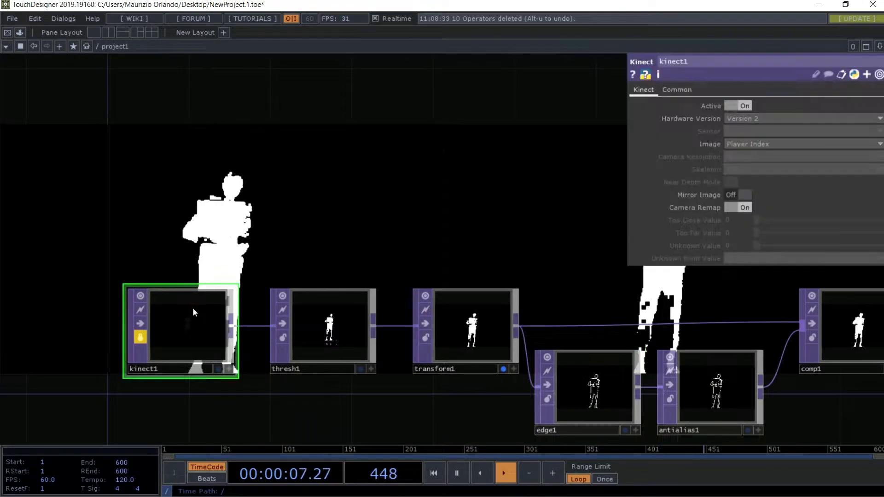
left_click(660, 76)
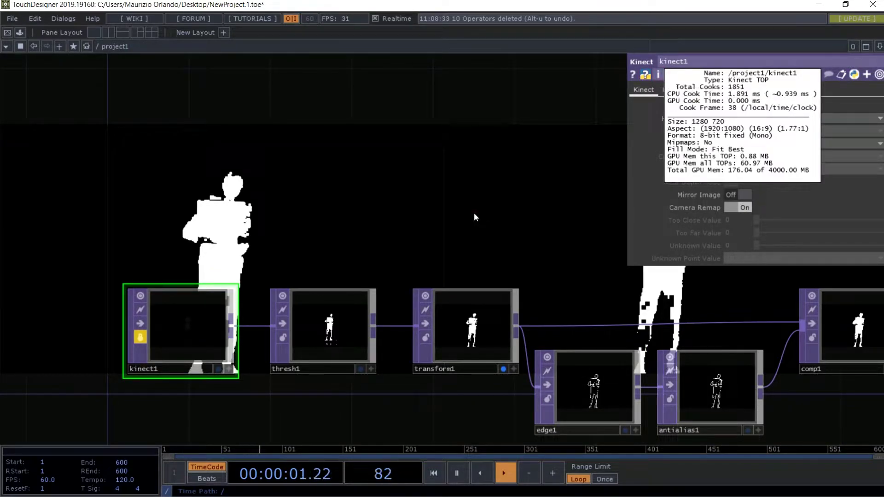
Step: Review comp1's parameters to confirm its Add composite of transform1 and antialias1
left_click_drag(580, 243, 253, 253)
left_click(533, 312)
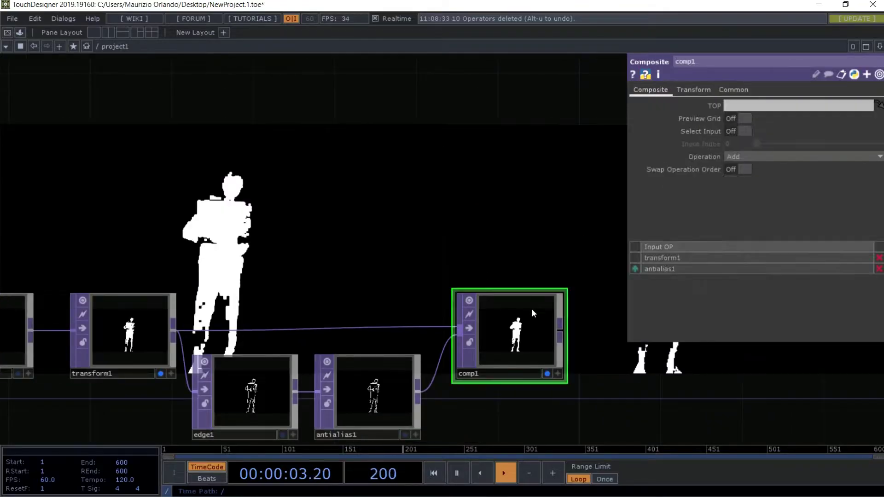
key("p")
mouse_move(660, 75)
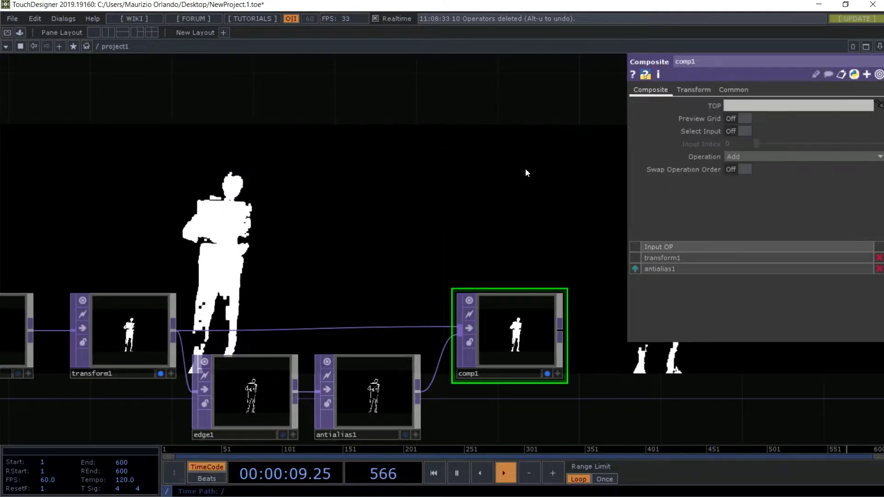
key("p")
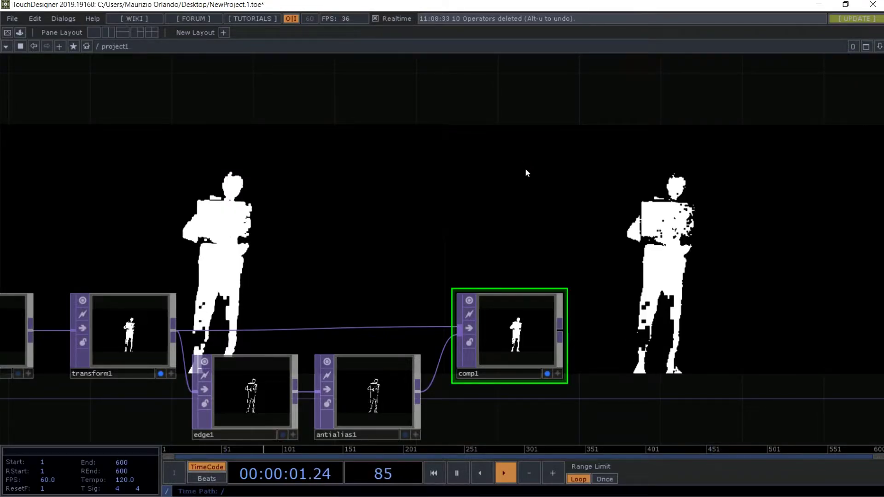
Step: Create a Noise TOP, noise1, above comp1 using the 'noi' search
key("Tab")
type("noi")
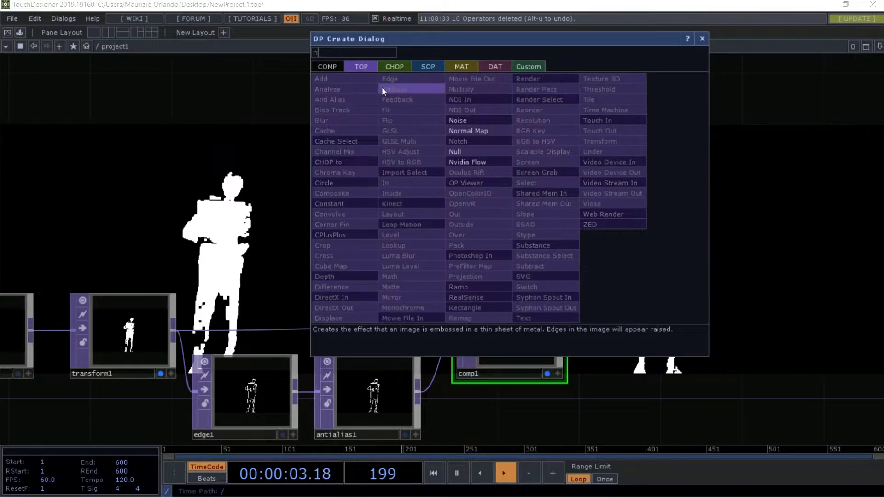
left_click(460, 121)
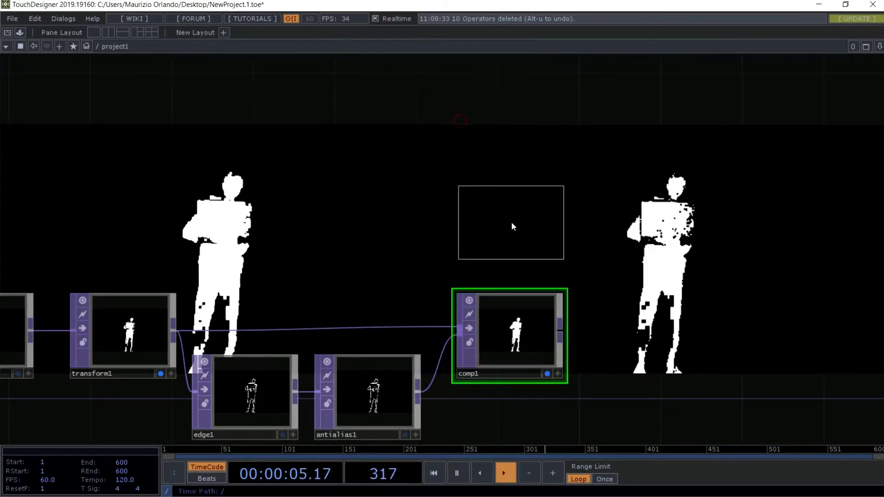
left_click(512, 222)
key("p")
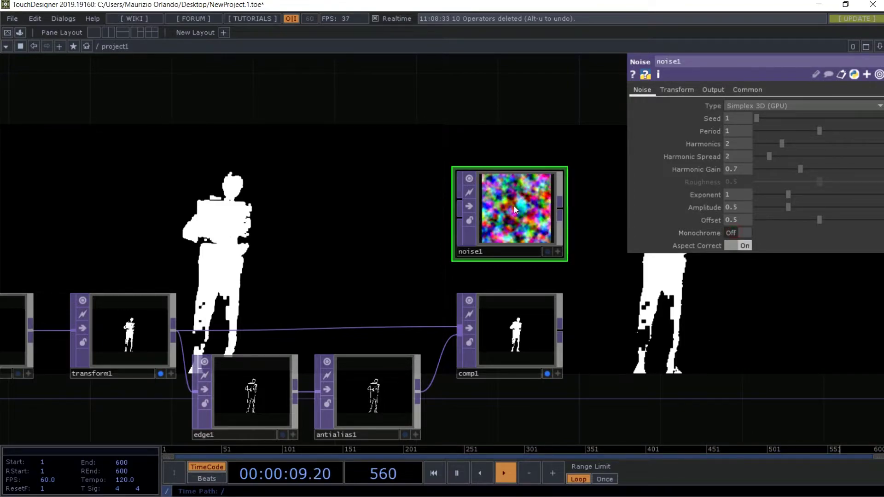
Step: Set noise1's resolution to 1280 x 720 on the Common page
left_click(739, 92)
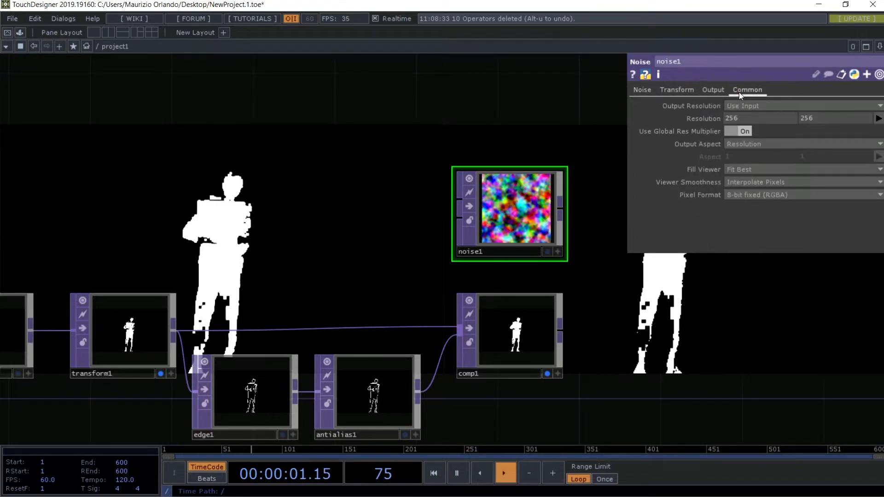
left_click(743, 119)
type("12")
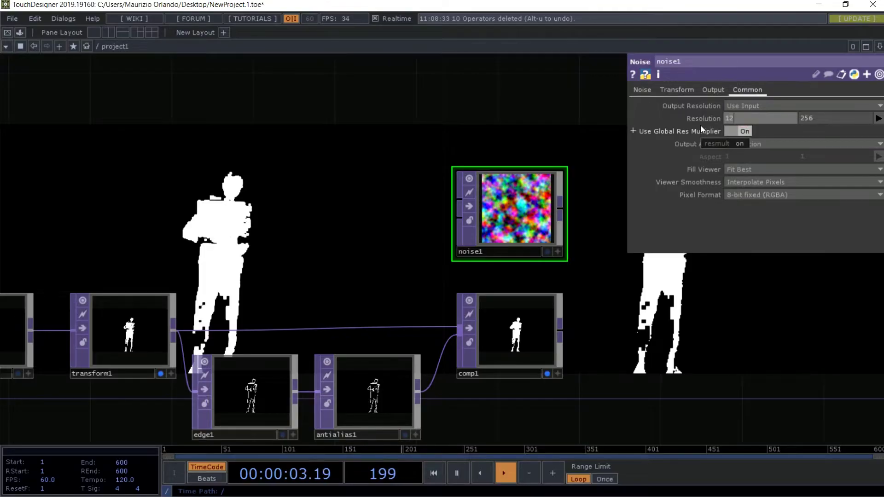
type("80")
key("Tab")
type("720")
key("Return")
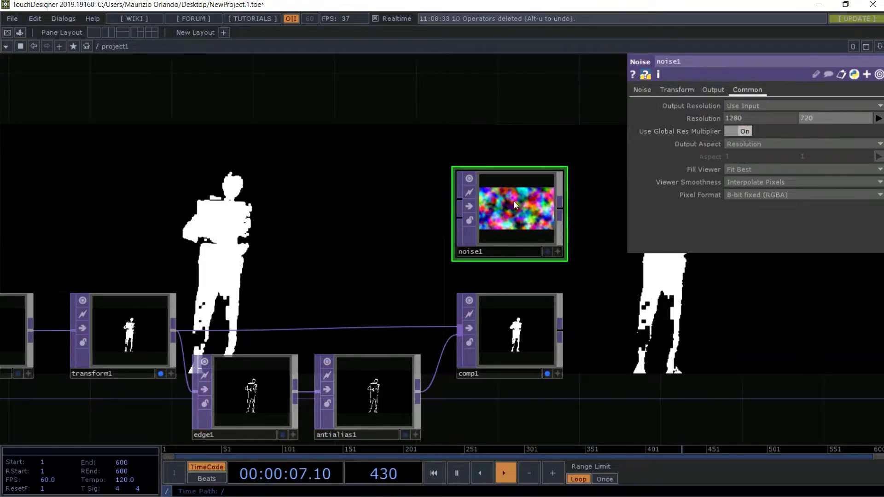
left_click(667, 92)
Step: Drive noise1's tz translate with absTime.seconds*0.2 so the noise drifts
left_click(705, 130)
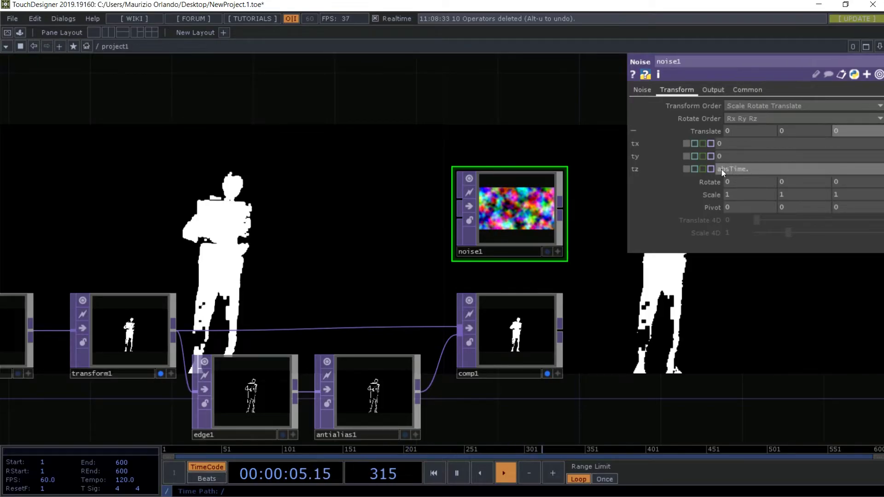
type("second")
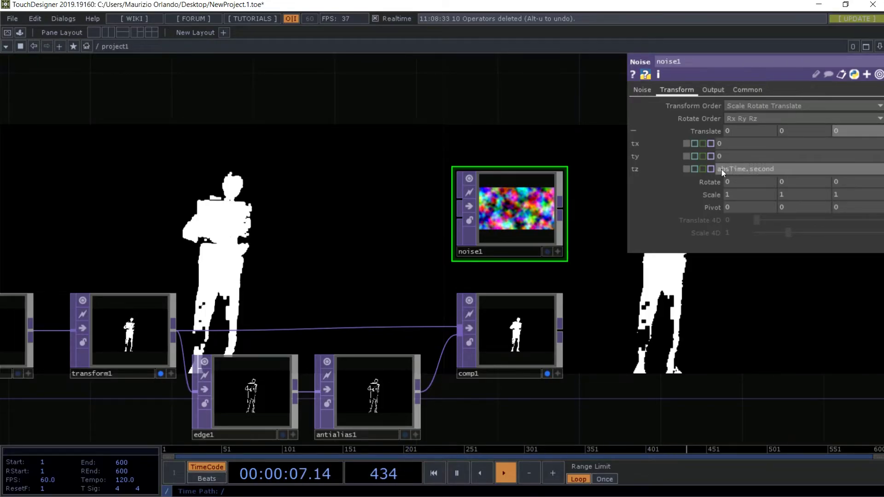
type("s*0.2")
key("Return")
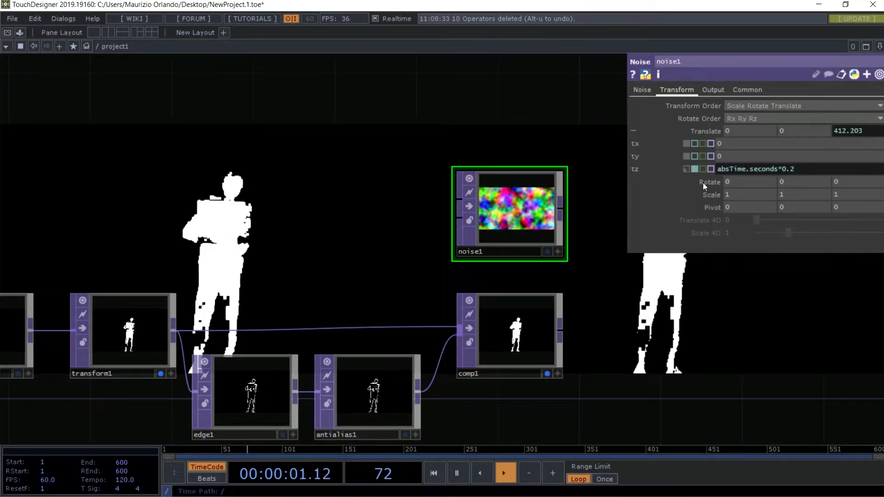
Step: Add a Composite TOP, comp2, wired from noise1 and comp1
key("p")
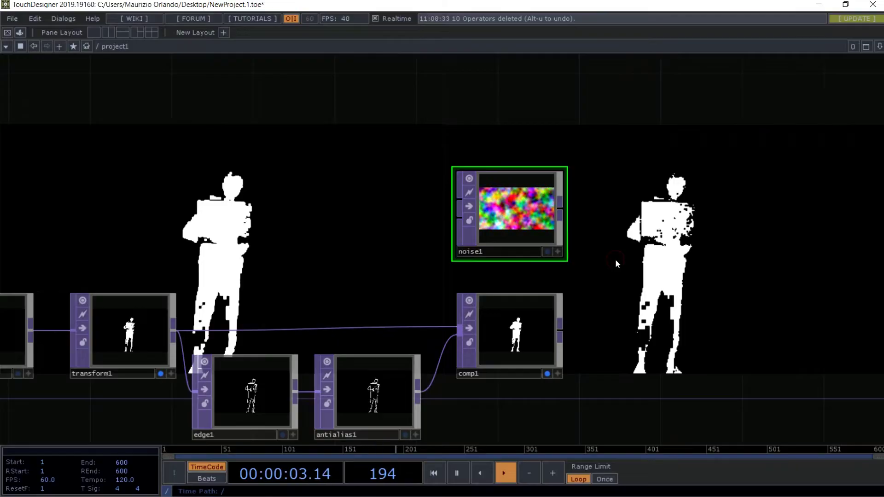
key("Tab")
type("comp")
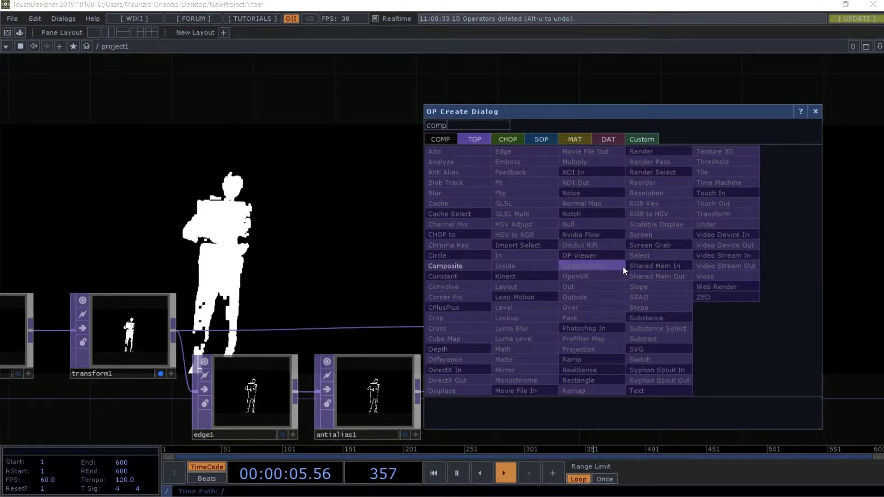
key("Return")
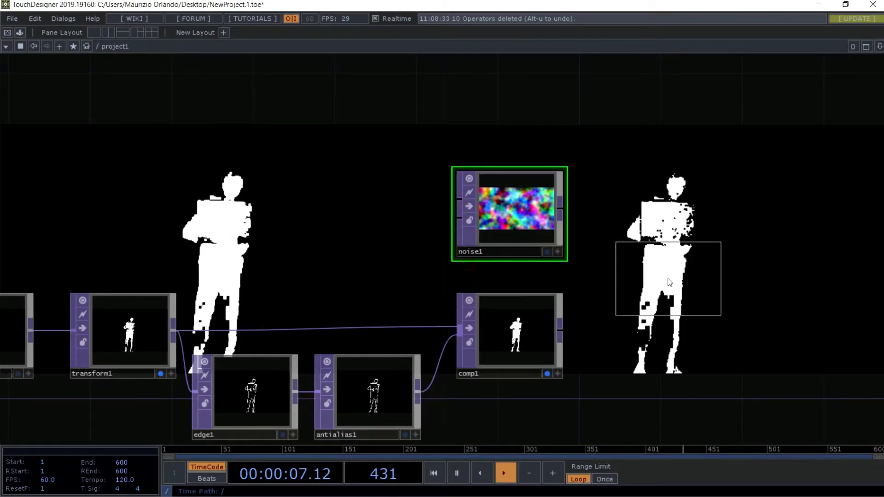
left_click(619, 243)
left_click_drag(561, 214, 623, 268)
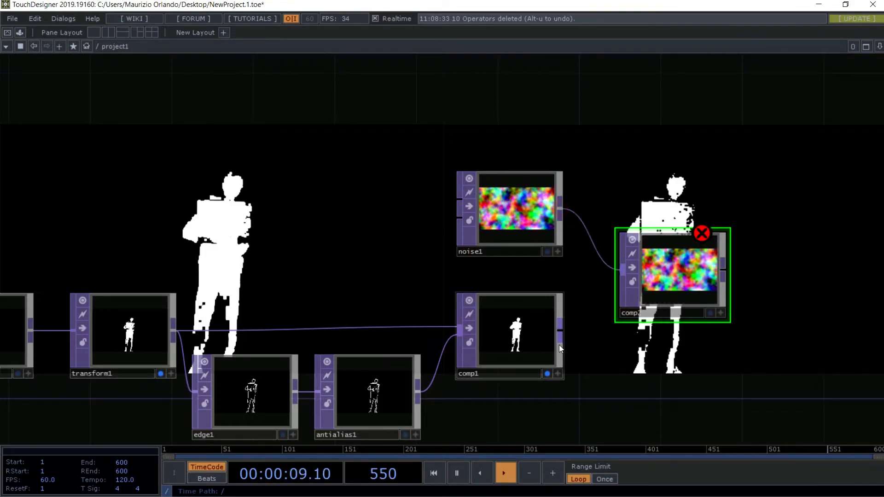
left_click_drag(560, 336, 623, 270)
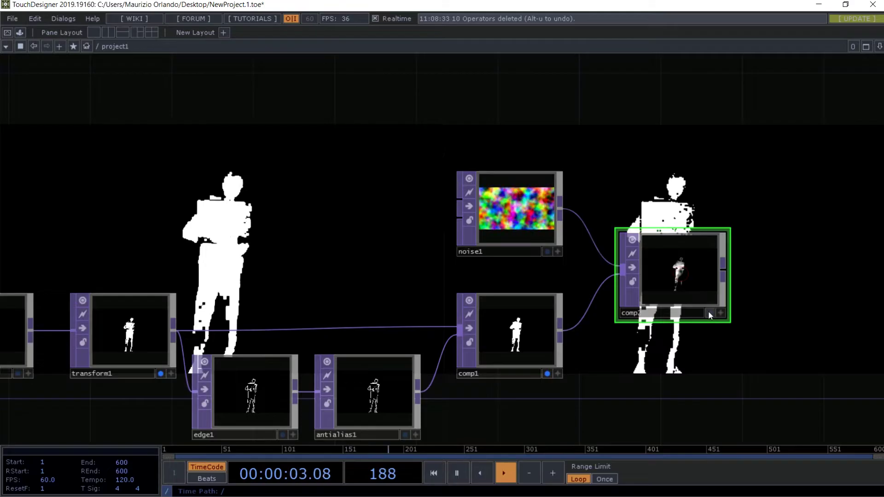
Step: Display comp2's output in the background instead of transform1
left_click(546, 373)
left_click(160, 373)
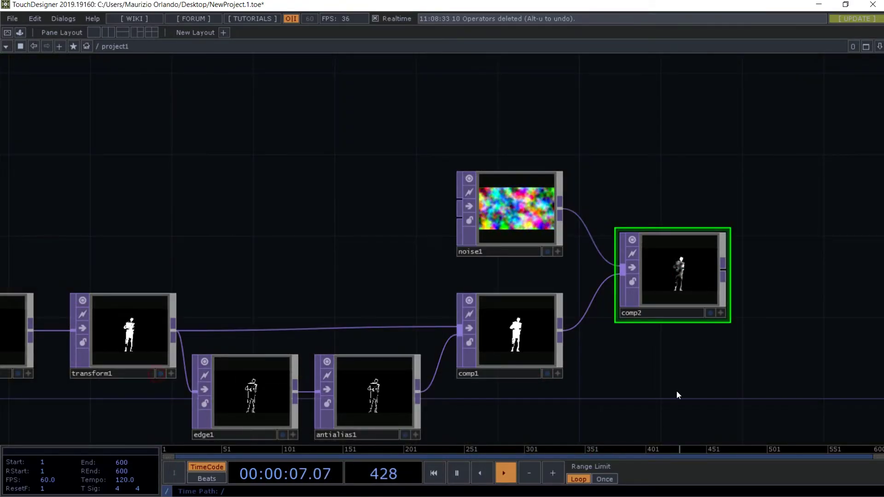
left_click_drag(676, 391, 404, 340)
left_click(341, 315)
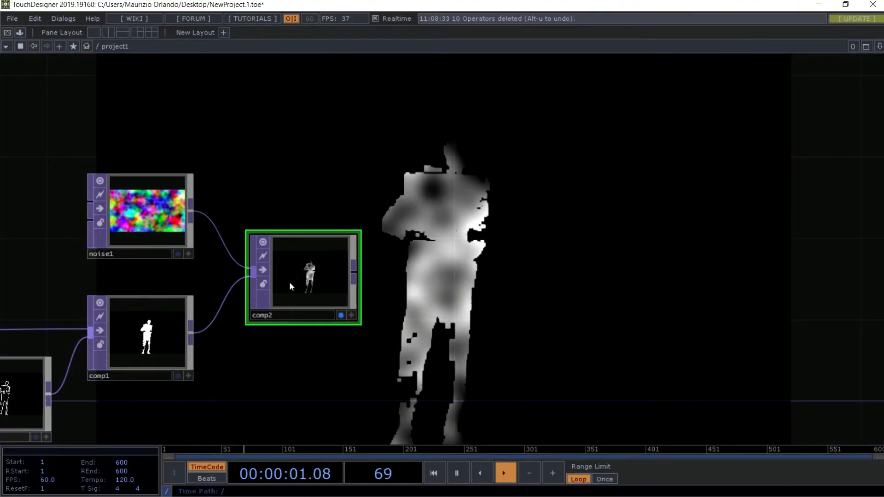
Step: Swap comp2's input order so comp1 comes first and noise fills the silhouette
key("p")
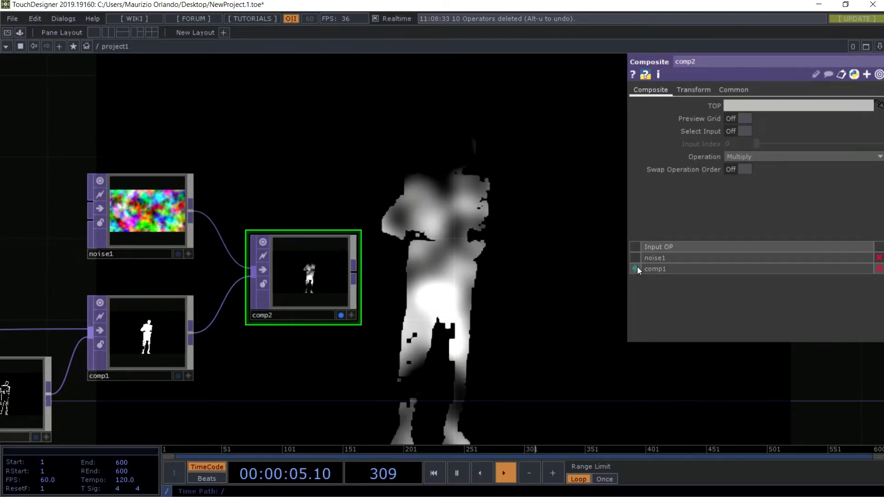
left_click(693, 91)
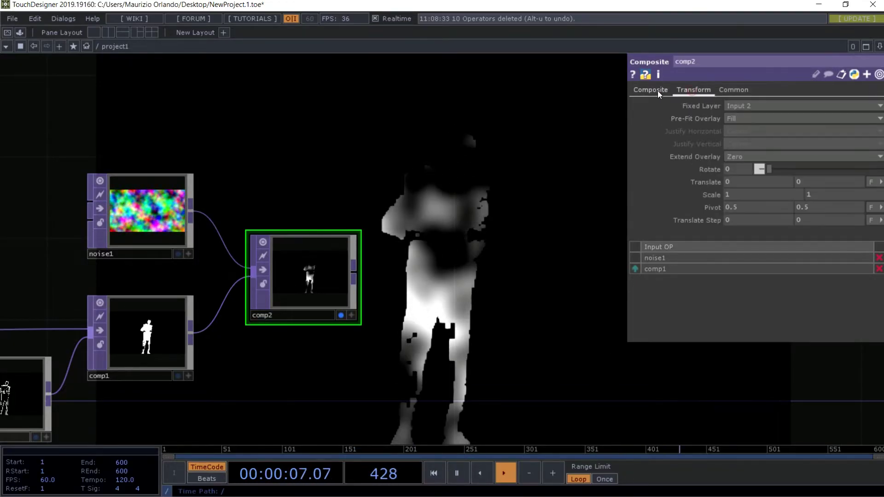
left_click(658, 90)
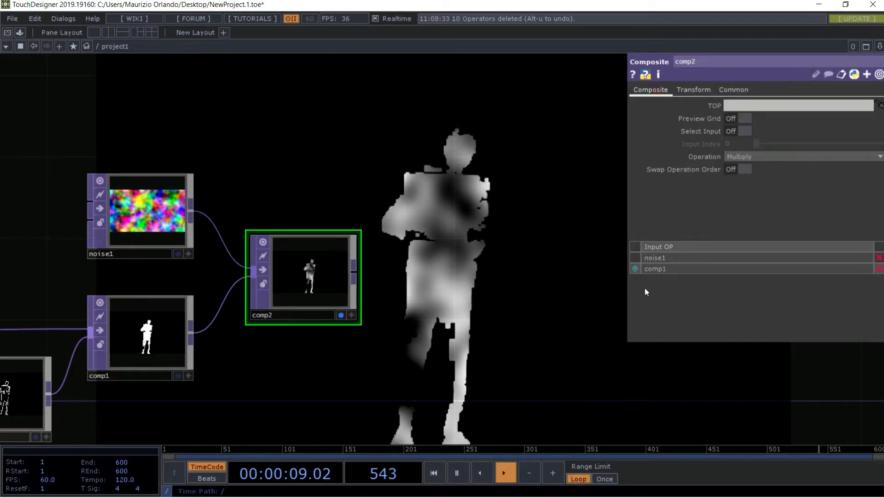
left_click(635, 270)
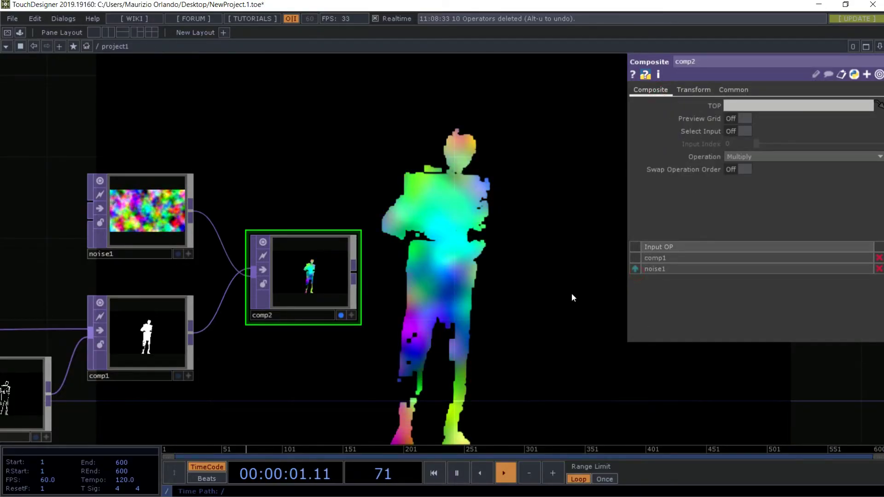
Step: Create a Displace TOP, displace1, beside comp2 via the 'dis' search
key("p")
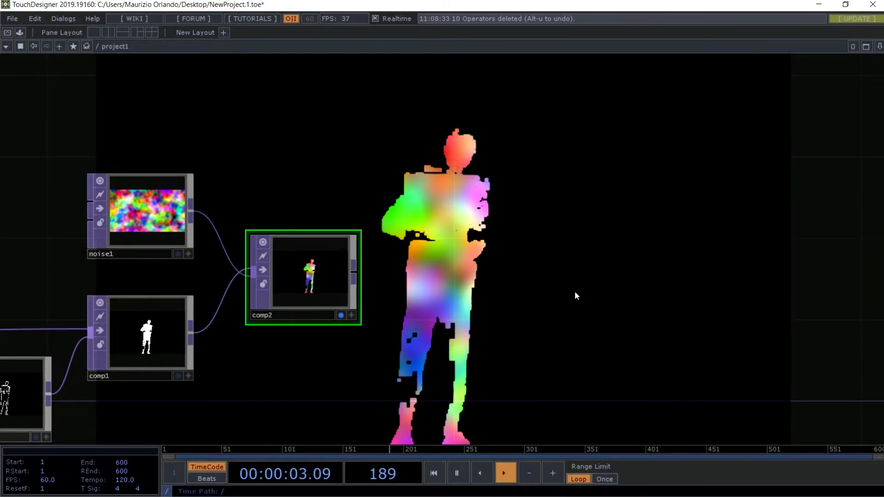
key("Tab")
type("dis")
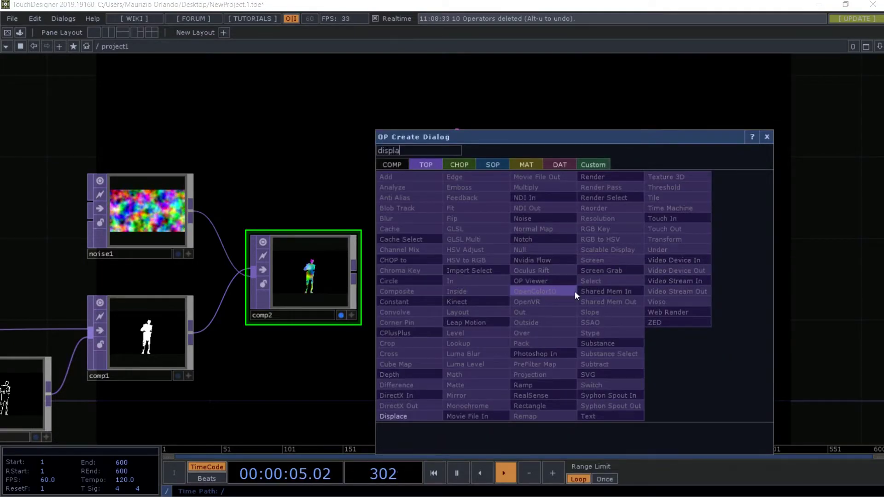
left_click(396, 416)
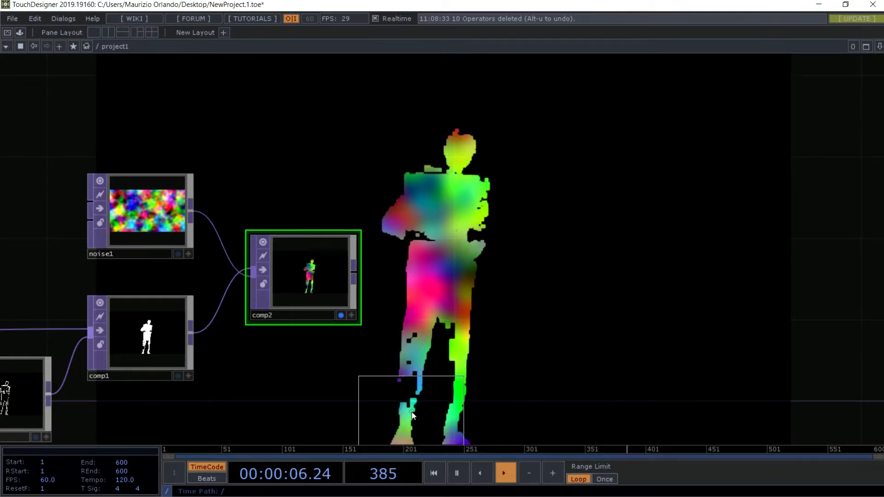
left_click(486, 214)
Step: Feed noise1 and comp2 into displace1 and display its output instead of comp2
left_click_drag(193, 211, 436, 201)
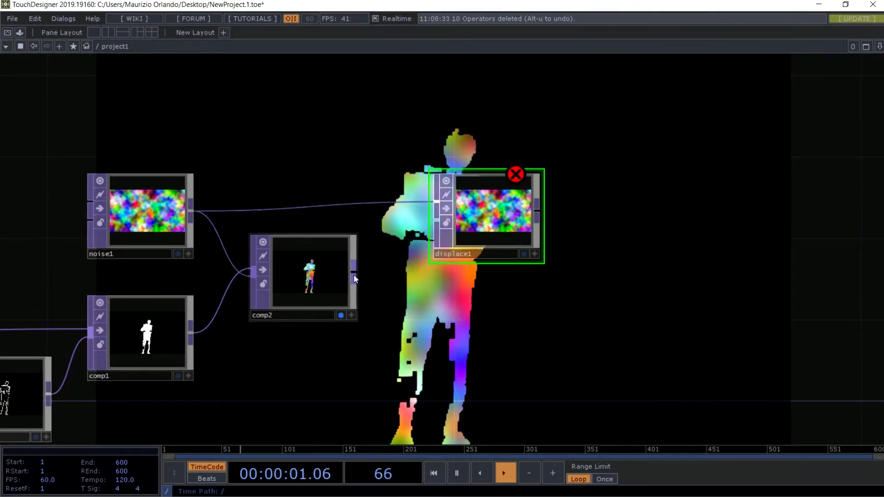
left_click_drag(354, 273, 436, 220)
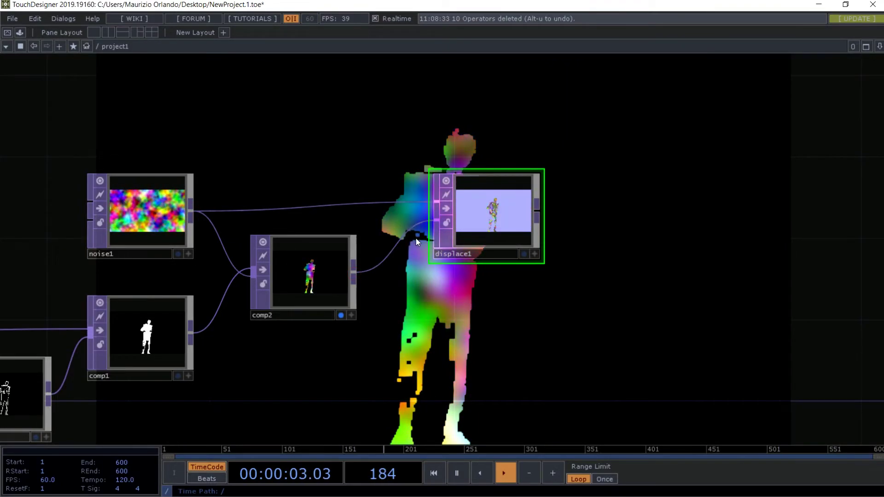
left_click(341, 315)
left_click(524, 253)
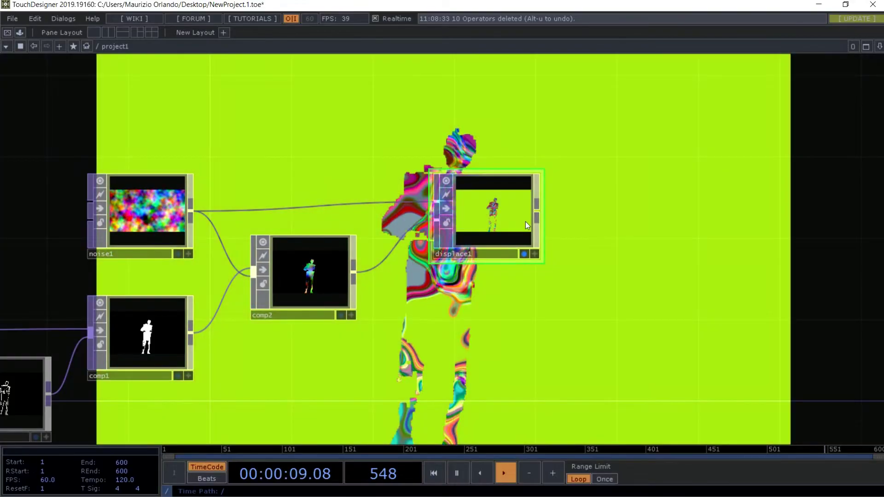
Step: Set displace1's Extend to Repeat so the noise tiles, then bring up the TOP create dialog
key("p")
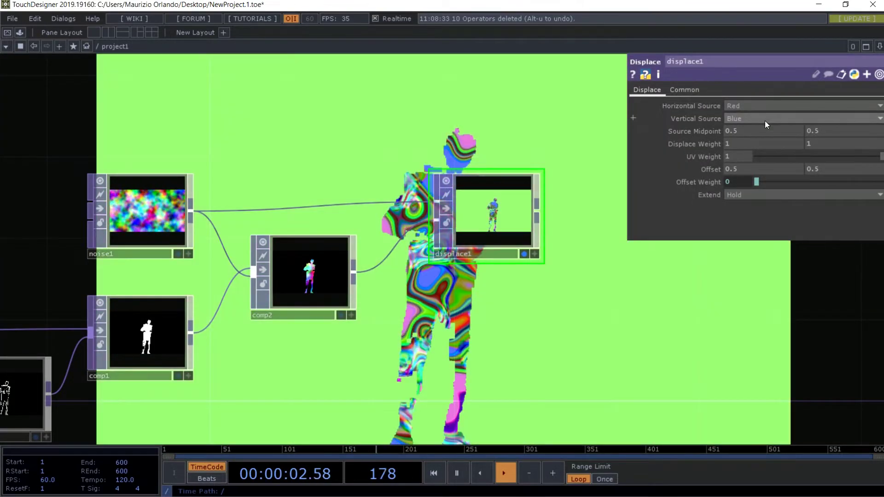
left_click(739, 196)
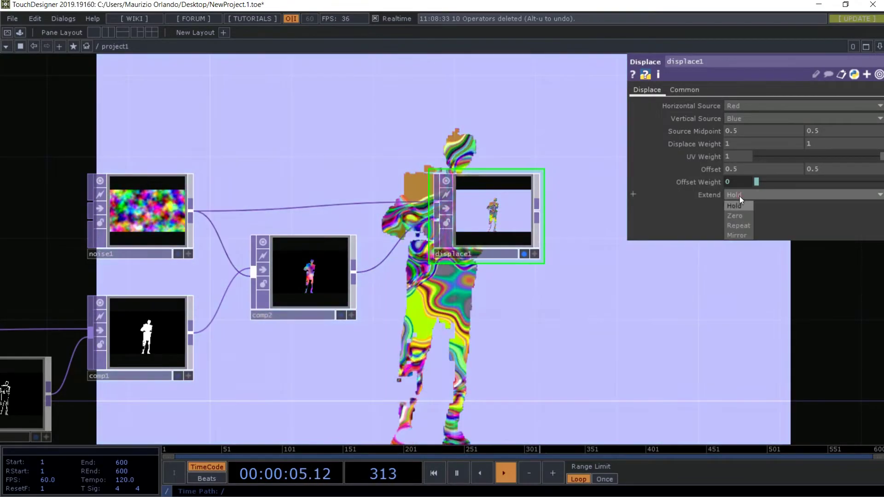
left_click(739, 226)
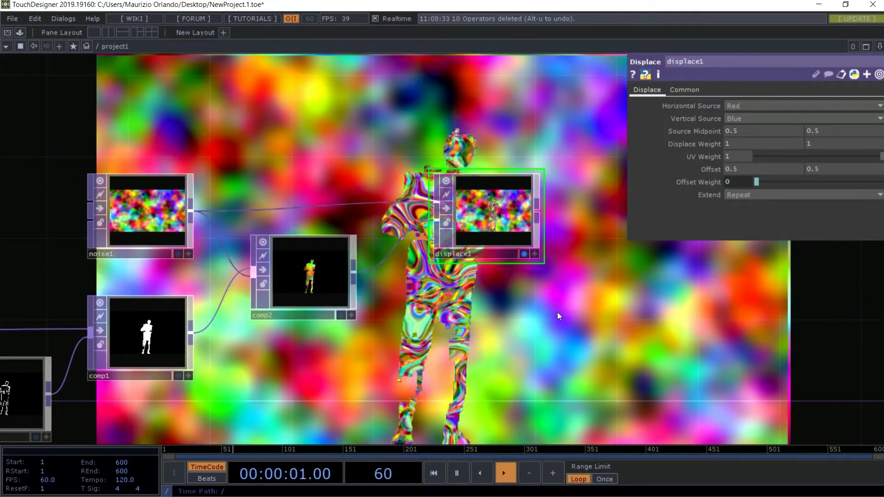
key("p")
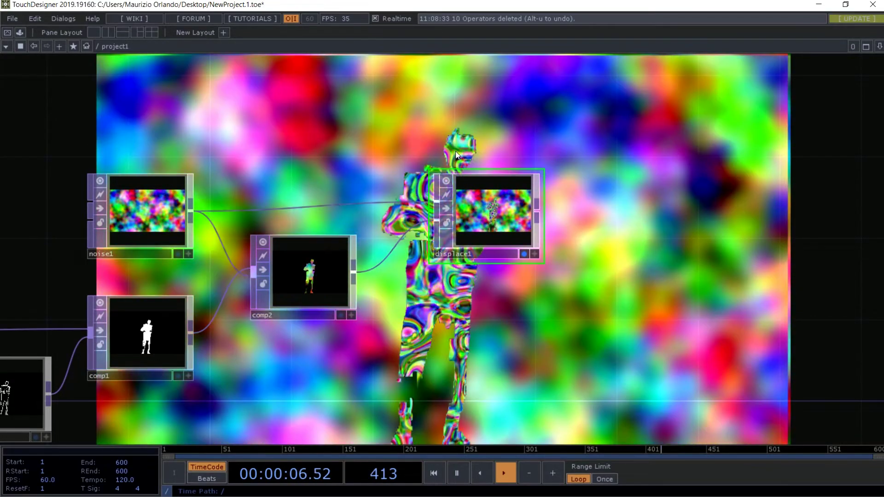
key("Tab")
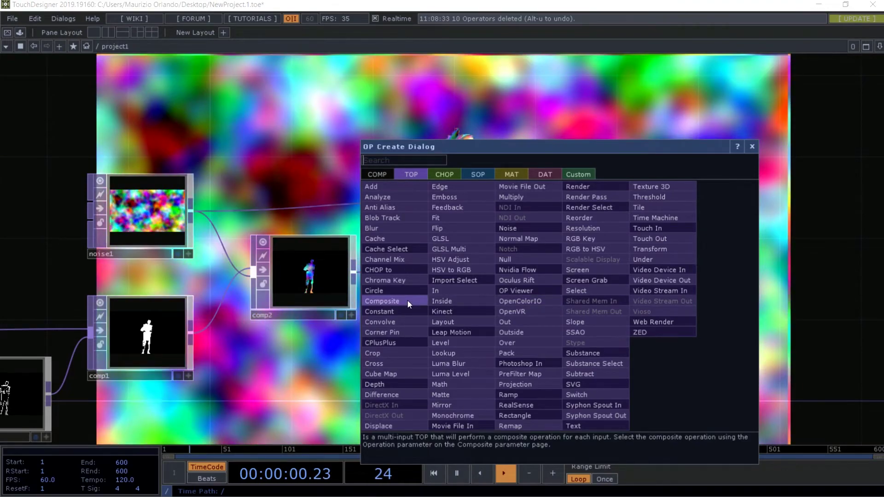
Step: Add Composite TOP comp3 fed by displace1 and comp1, and make it the displayed output
left_click(407, 300)
left_click(668, 338)
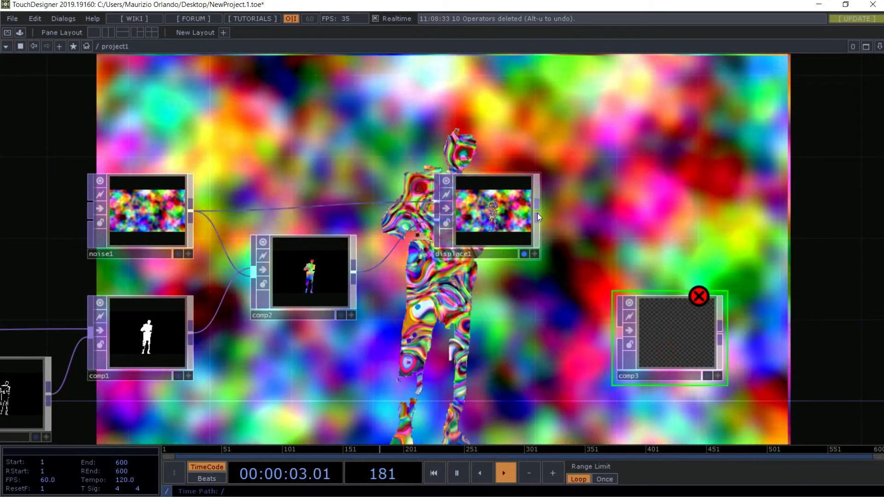
left_click_drag(538, 213, 604, 317)
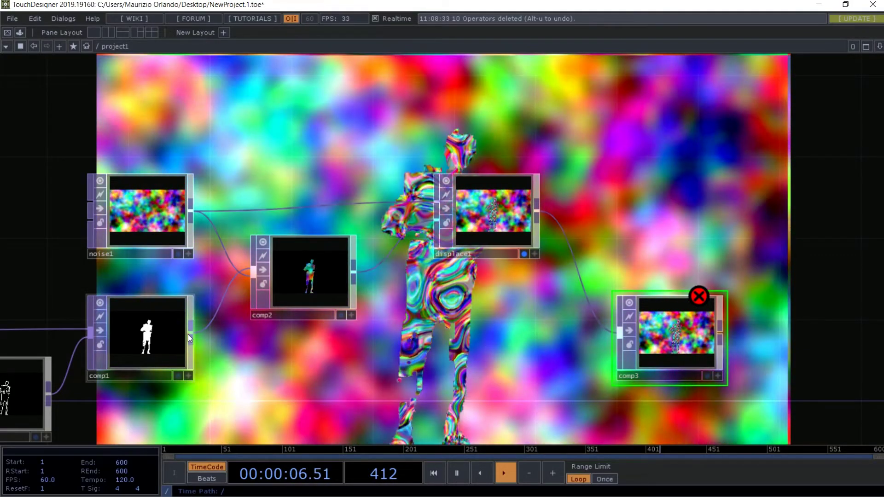
left_click_drag(188, 335, 604, 350)
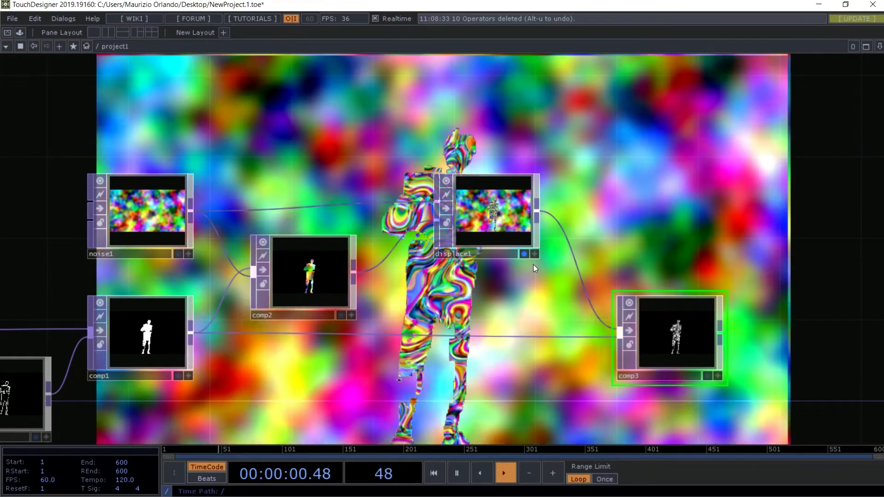
left_click(524, 254)
left_click(710, 375)
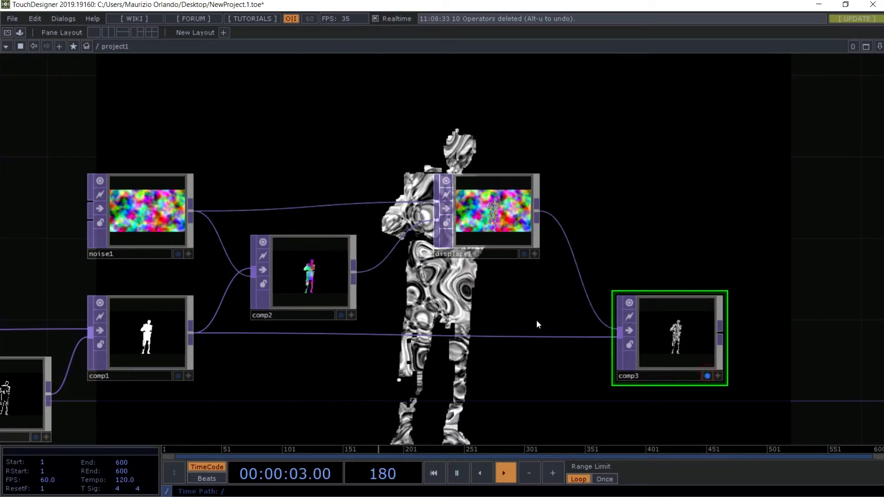
left_click_drag(489, 318, 385, 318)
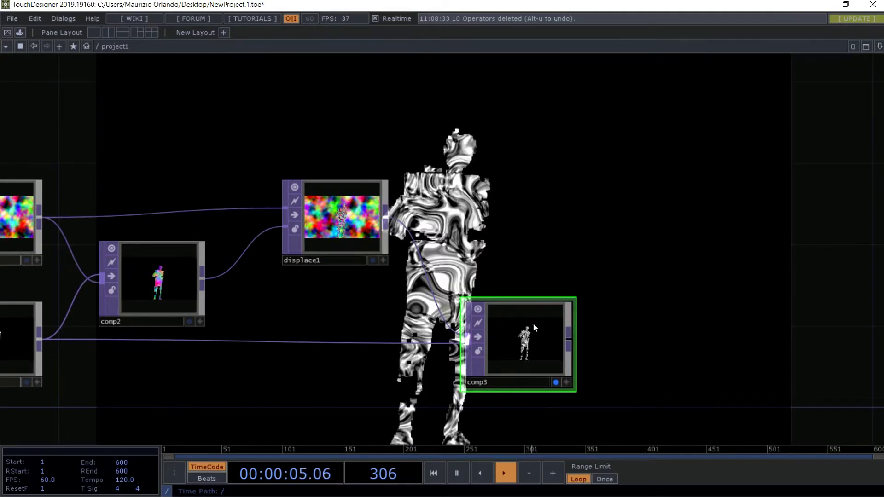
Step: Reorder comp3's inputs so comp1 comes first, giving the multiplied noise-filled silhouette
key("p")
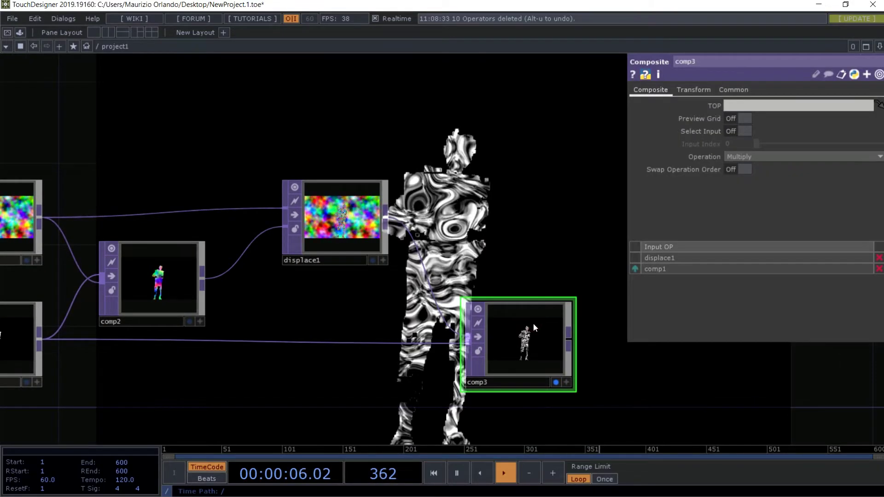
left_click(636, 269)
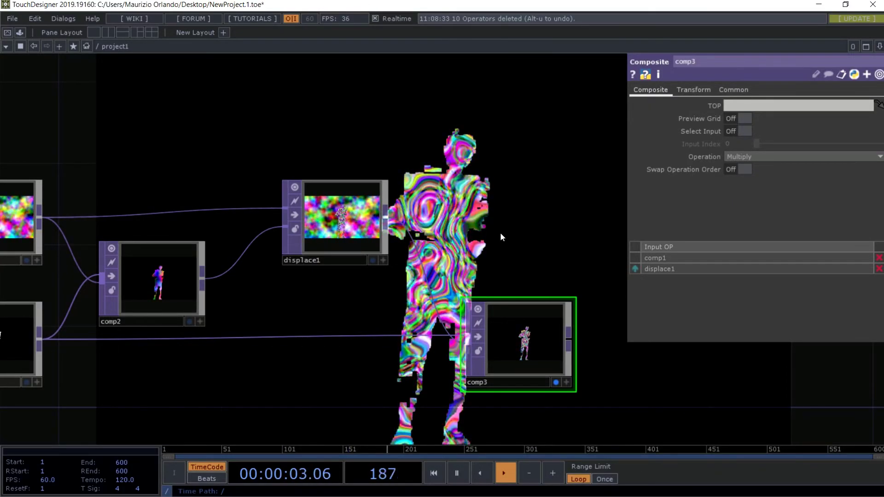
key("p")
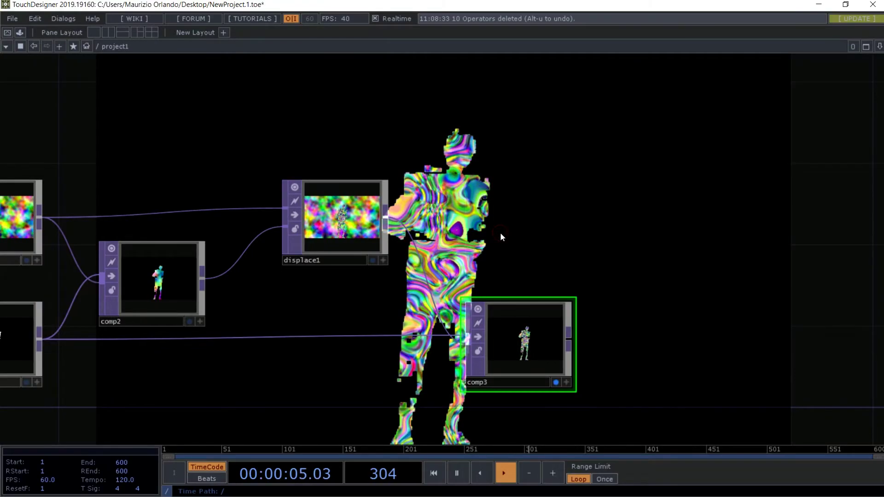
left_click_drag(209, 160, 459, 113)
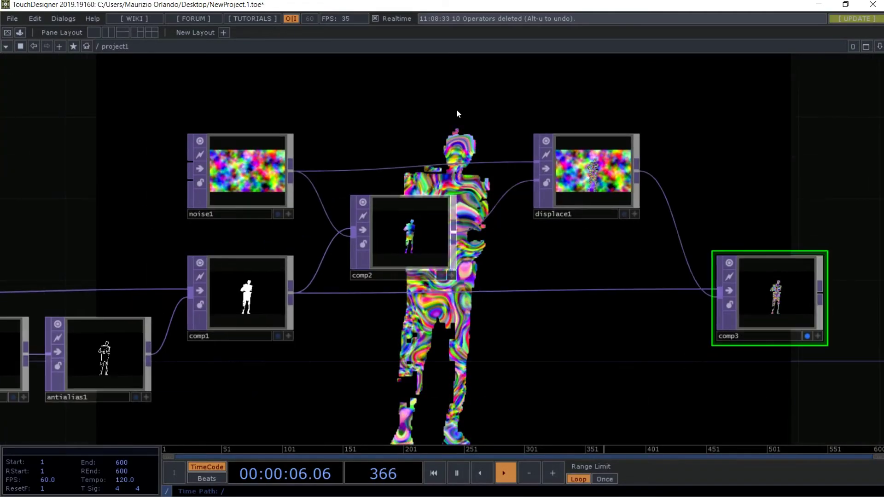
left_click(250, 166)
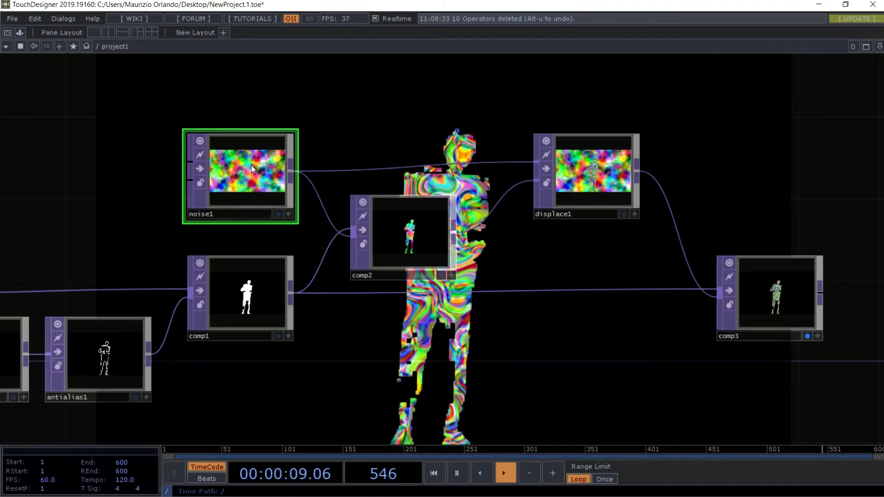
key("p")
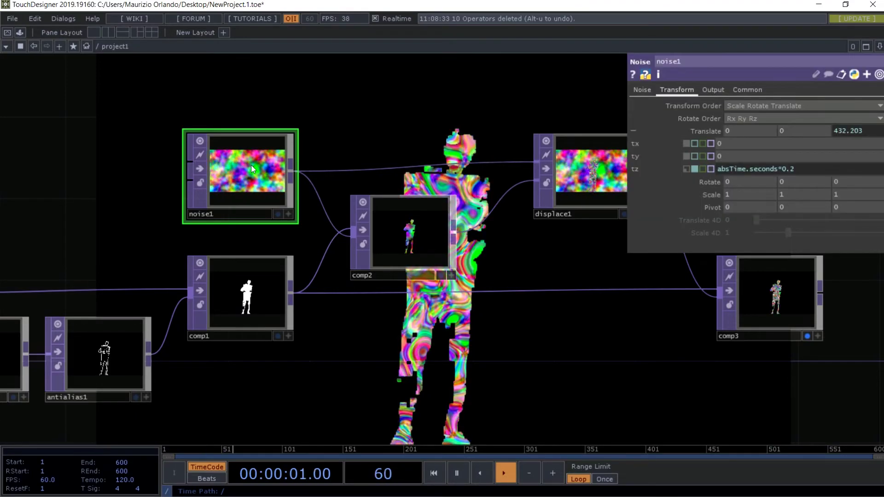
left_click(649, 90)
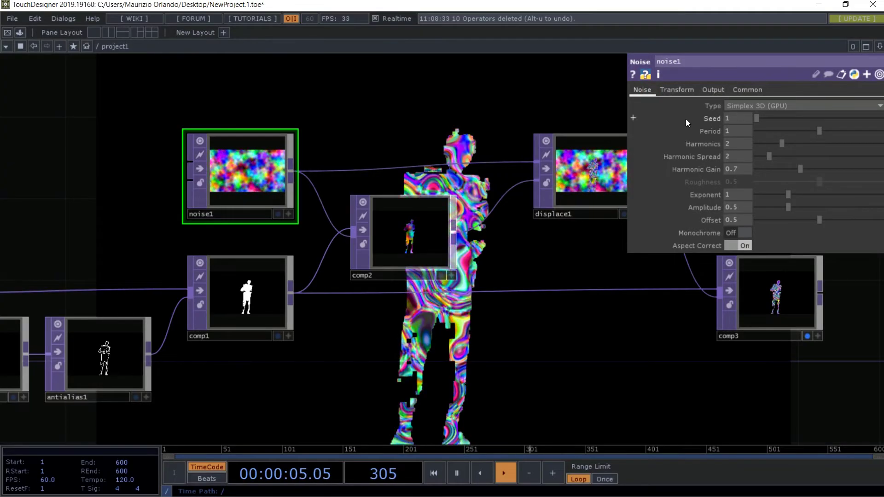
left_click(741, 231)
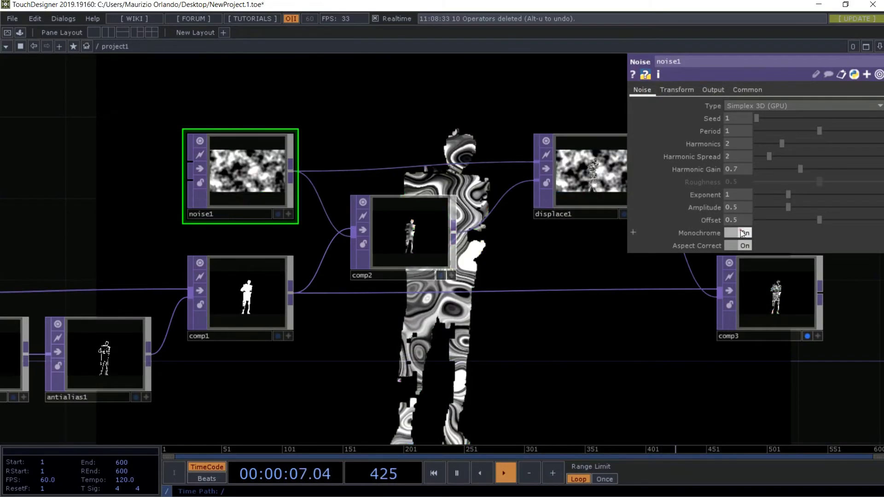
left_click_drag(572, 361, 357, 397)
left_click_drag(527, 220, 307, 231)
left_click(735, 234)
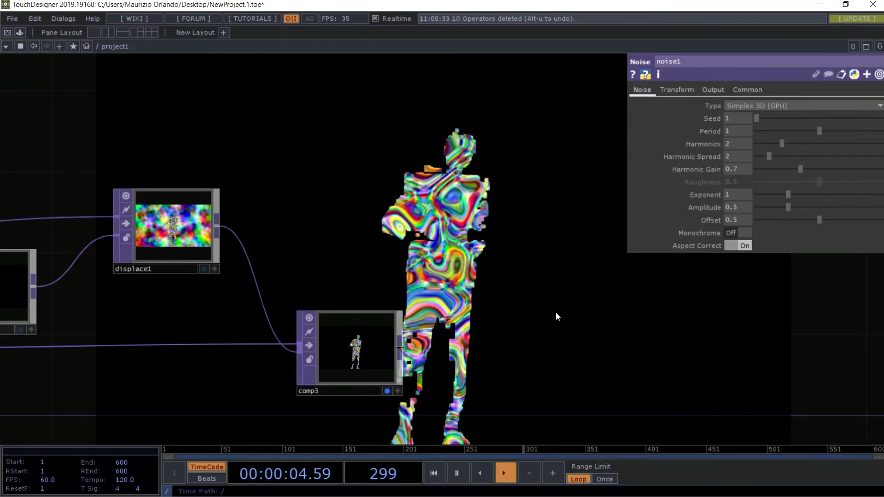
key("p")
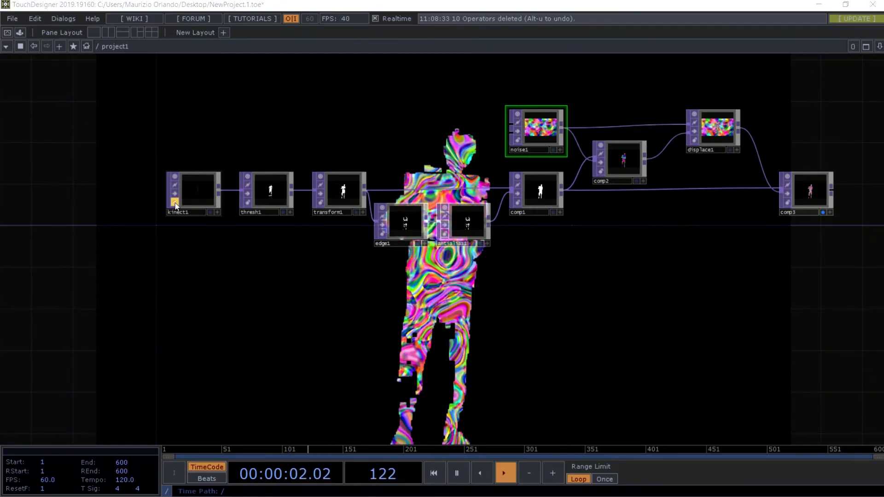
Step: Unlock kinect1 and confirm, so the noise silhouette follows the live Kinect feed
left_click(175, 202)
left_click(180, 223)
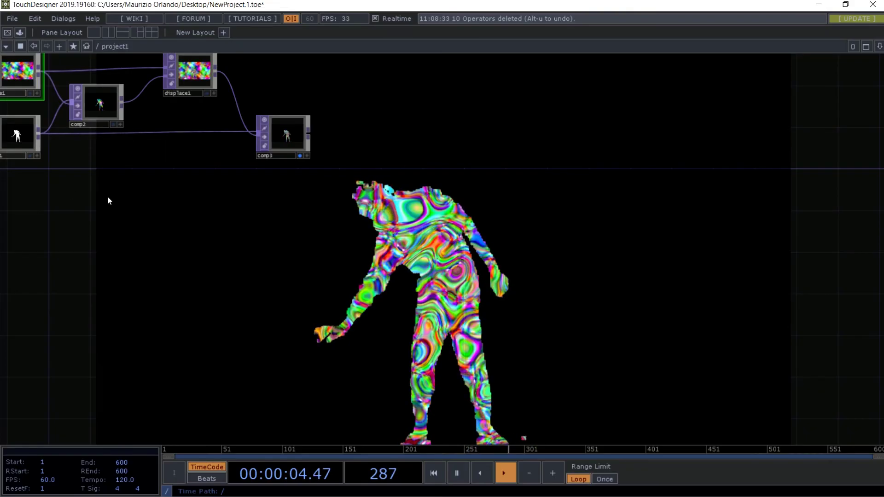
left_click_drag(108, 199, 401, 274)
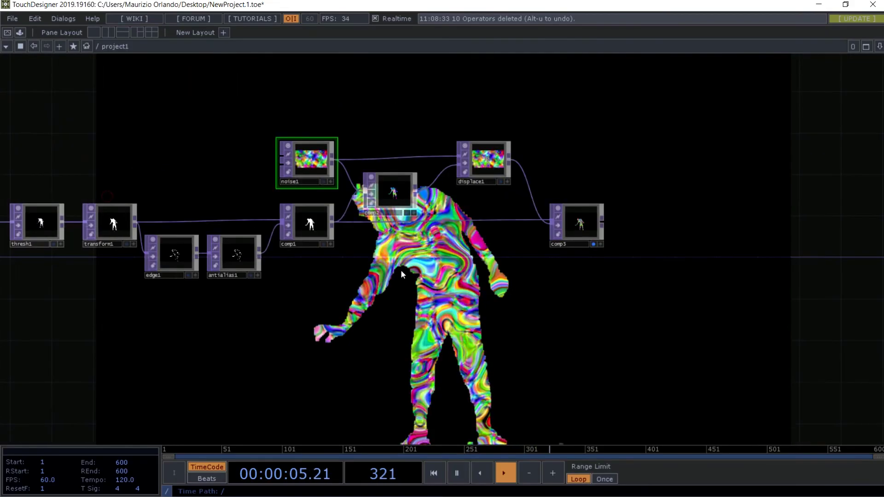
Step: Lower transform1's Translate Y from -0.07 to -0.08
left_click(117, 215)
key("p")
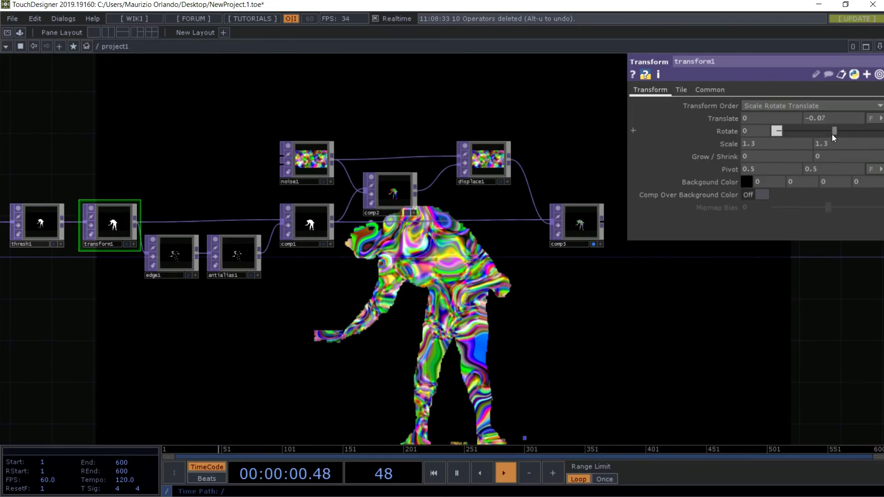
left_click(828, 117)
left_click_drag(829, 116, 829, 117)
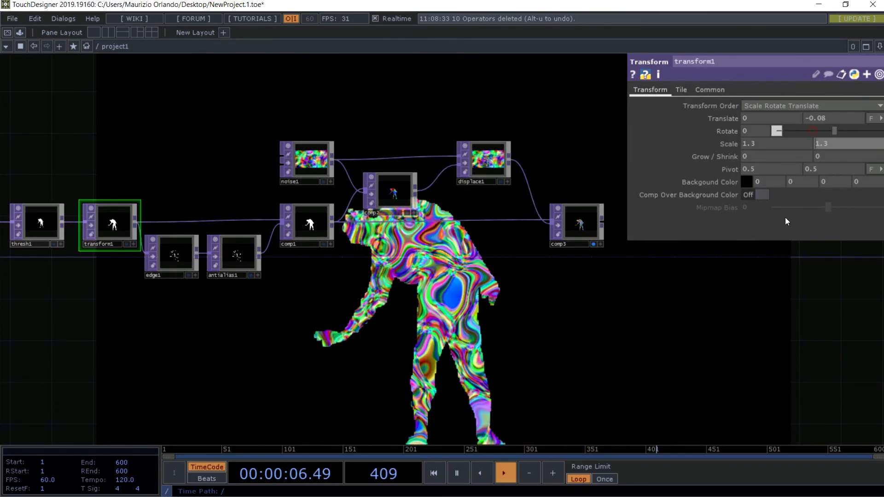
left_click(752, 268)
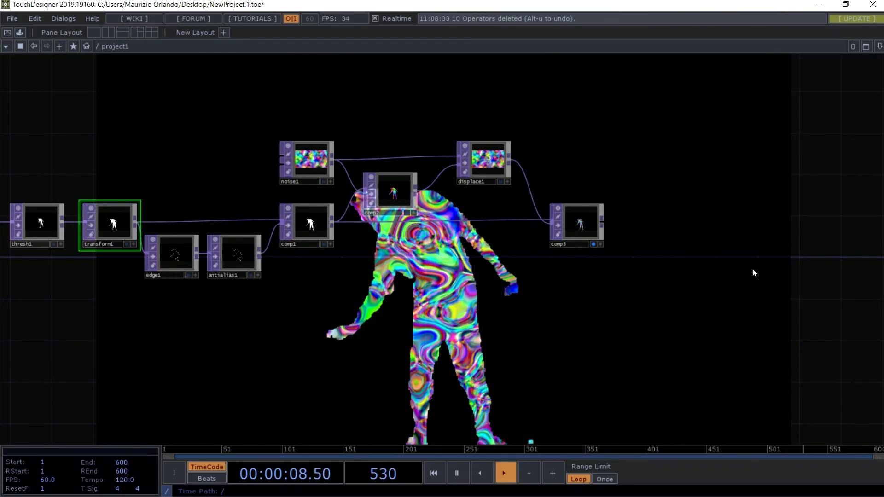